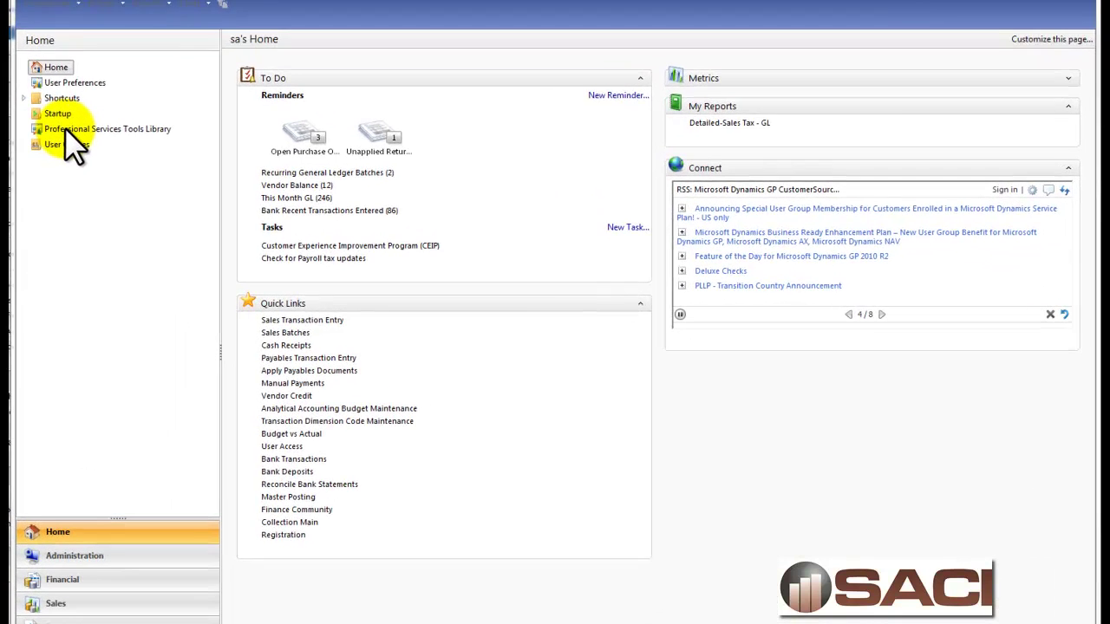
Launch the Acct Modifier/Combiner tool from the Professional Services Tools Library.
click(57, 130)
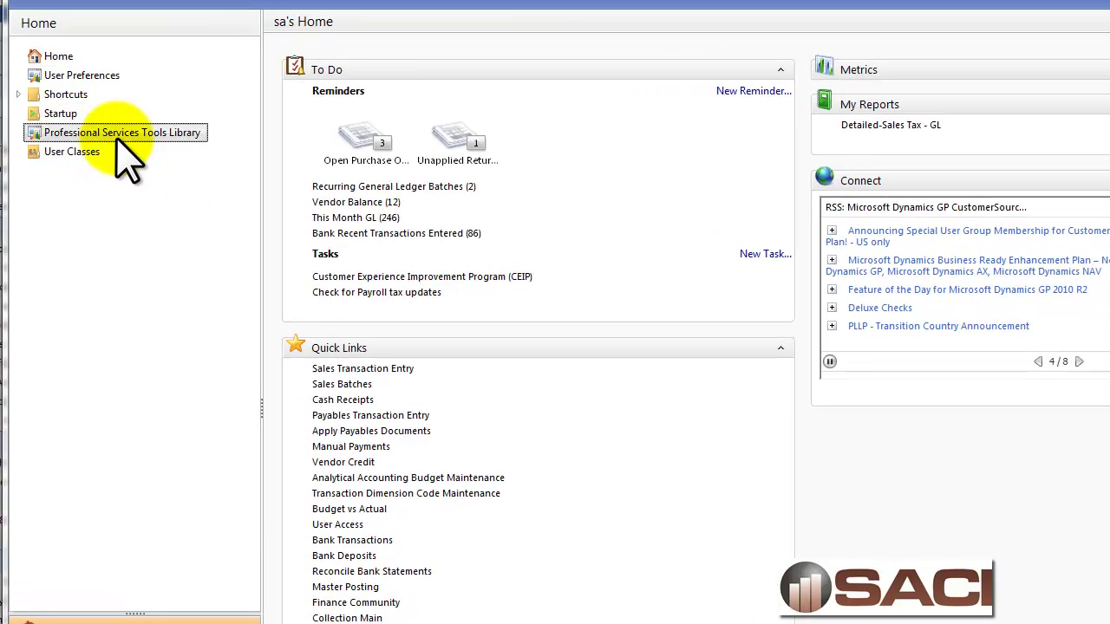
double_click(113, 135)
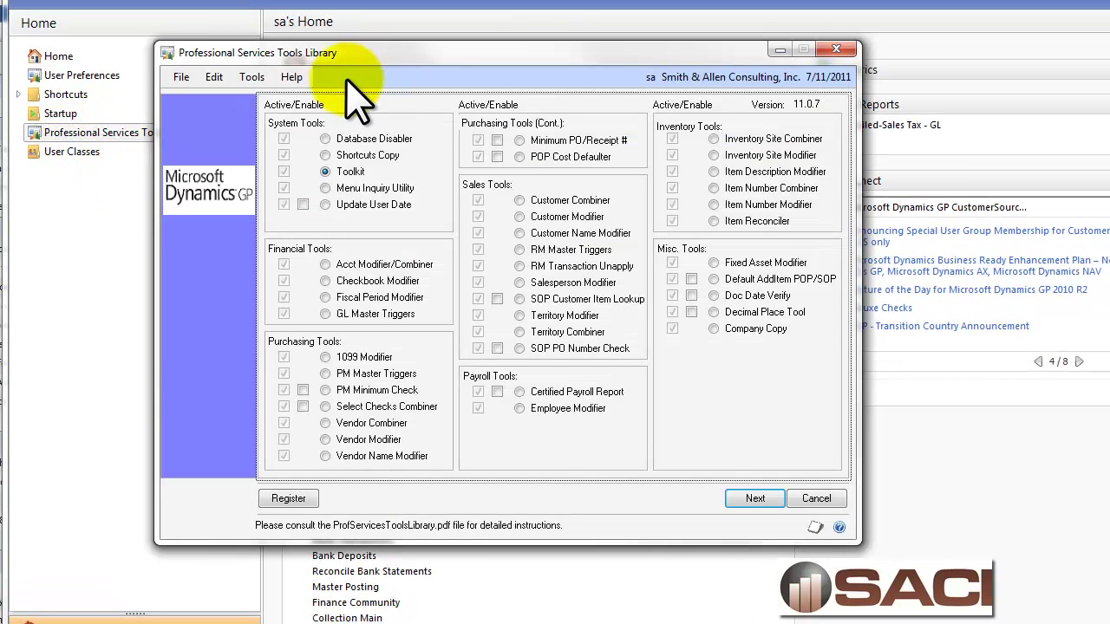
click(326, 263)
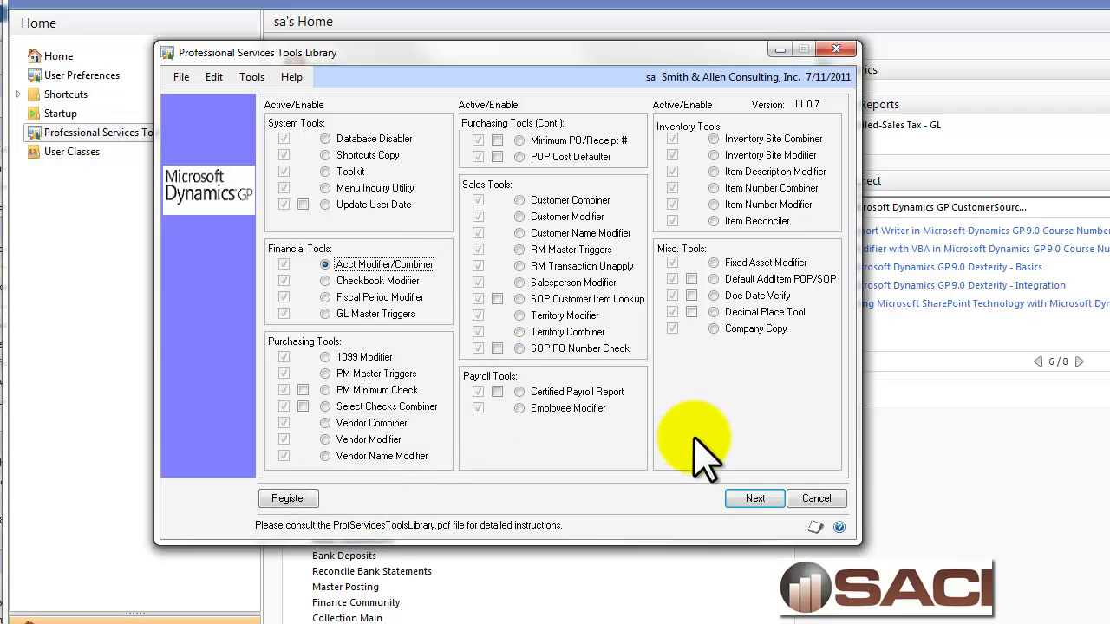
click(755, 498)
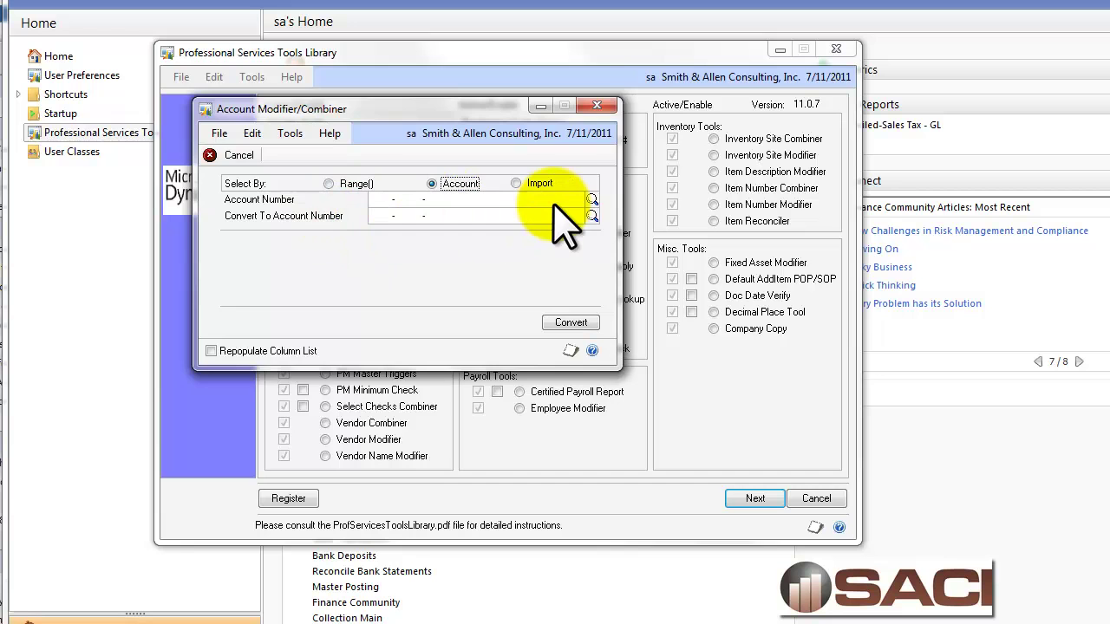
Pick account 200-6790-00 (Website - SACI) by searching account descriptions for 'we'.
click(592, 201)
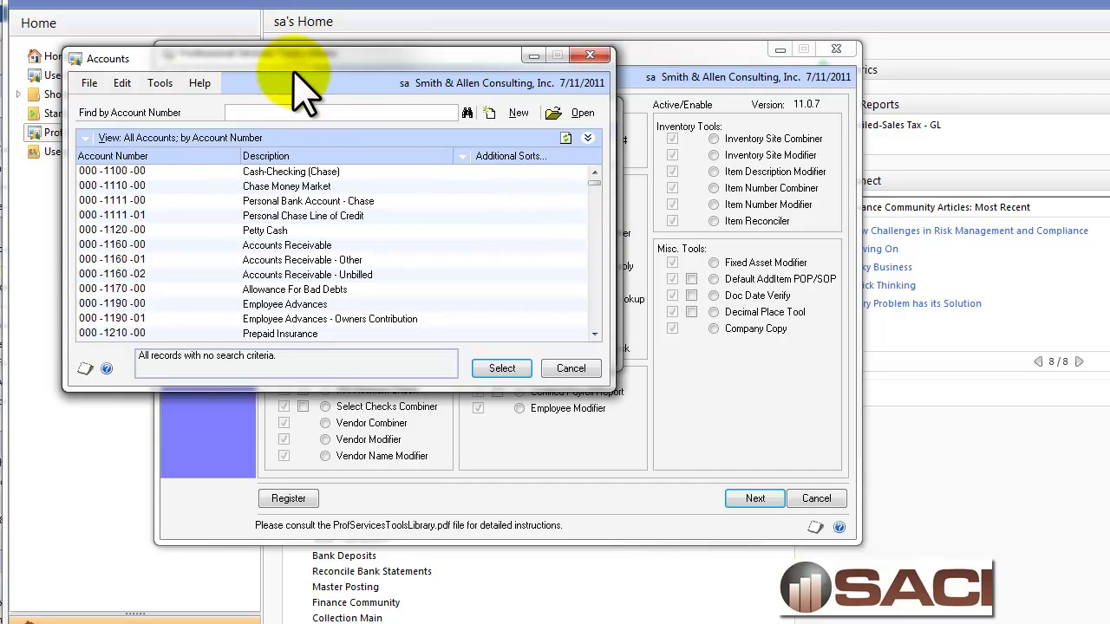
drag(266, 61, 387, 83)
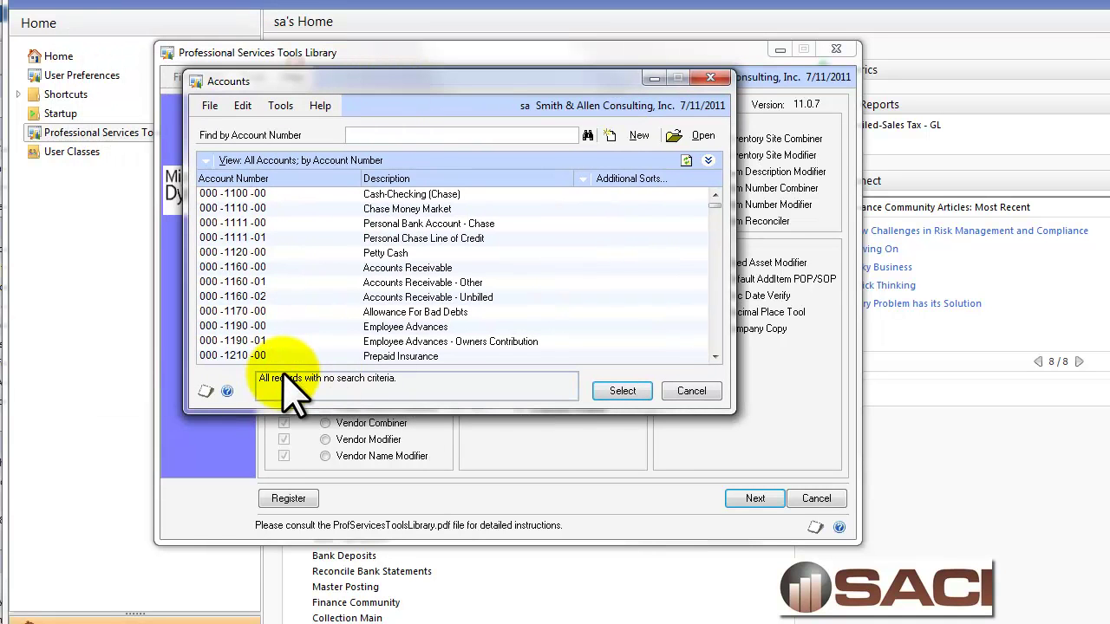
click(389, 178)
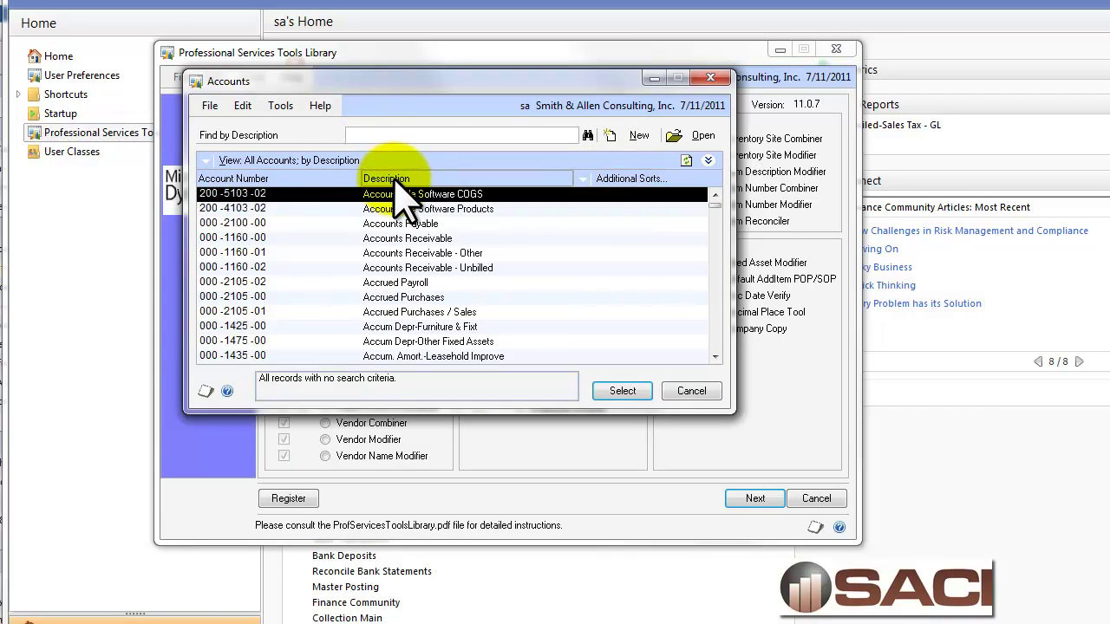
click(385, 136)
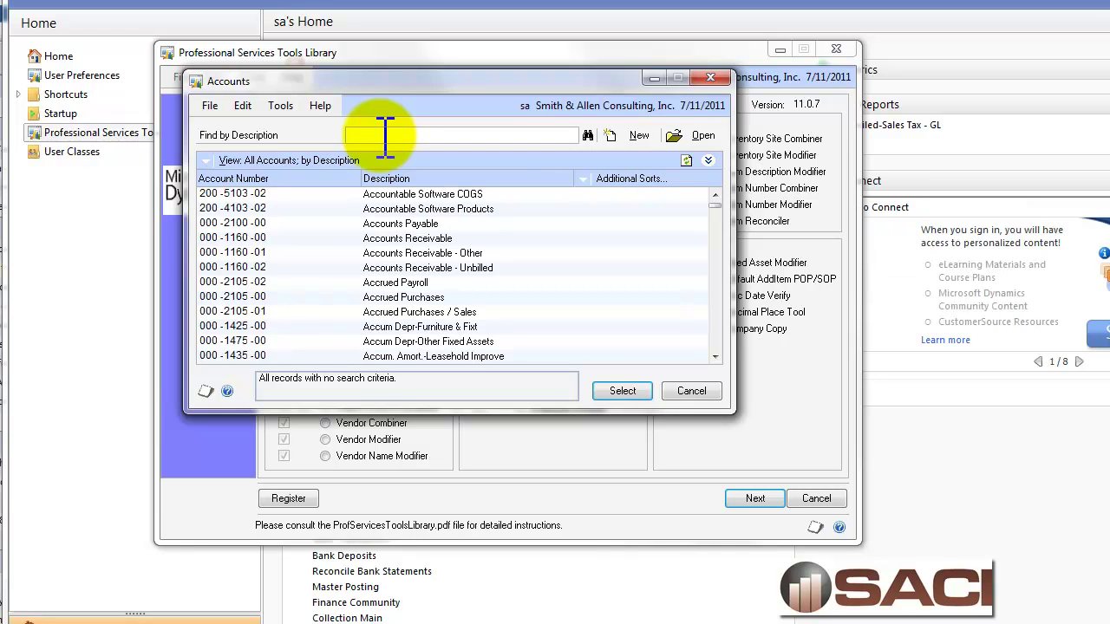
text(we)
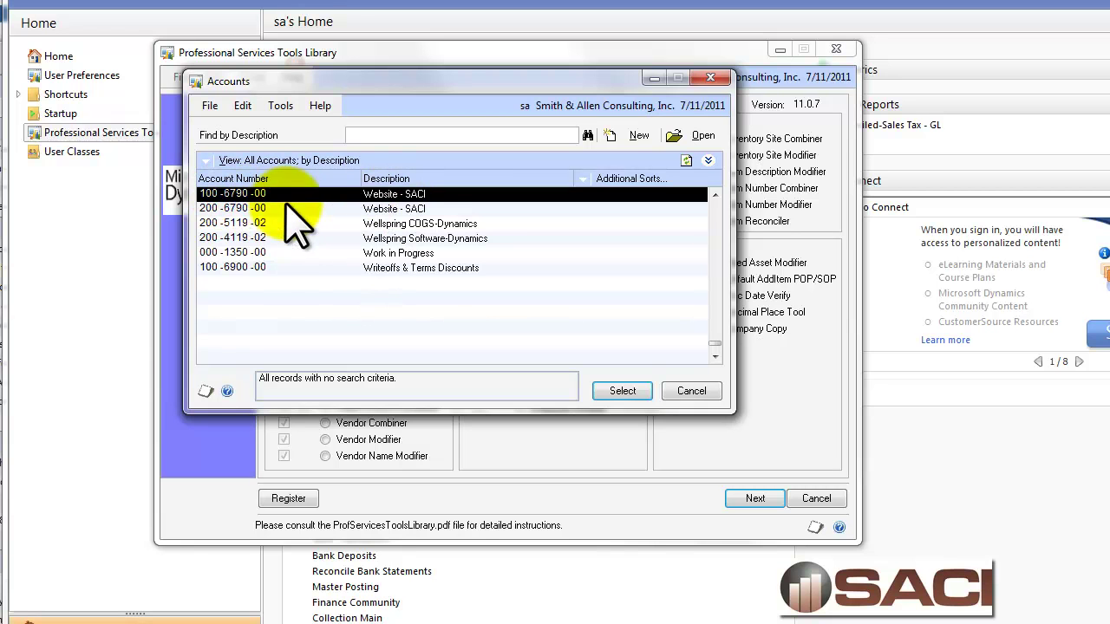
click(238, 208)
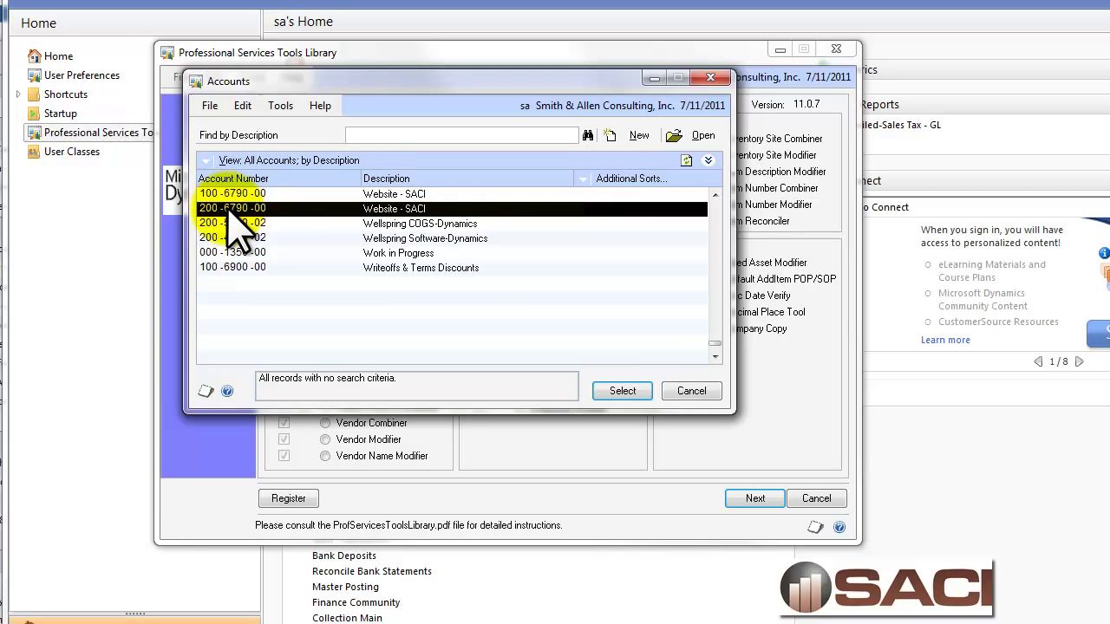
click(622, 391)
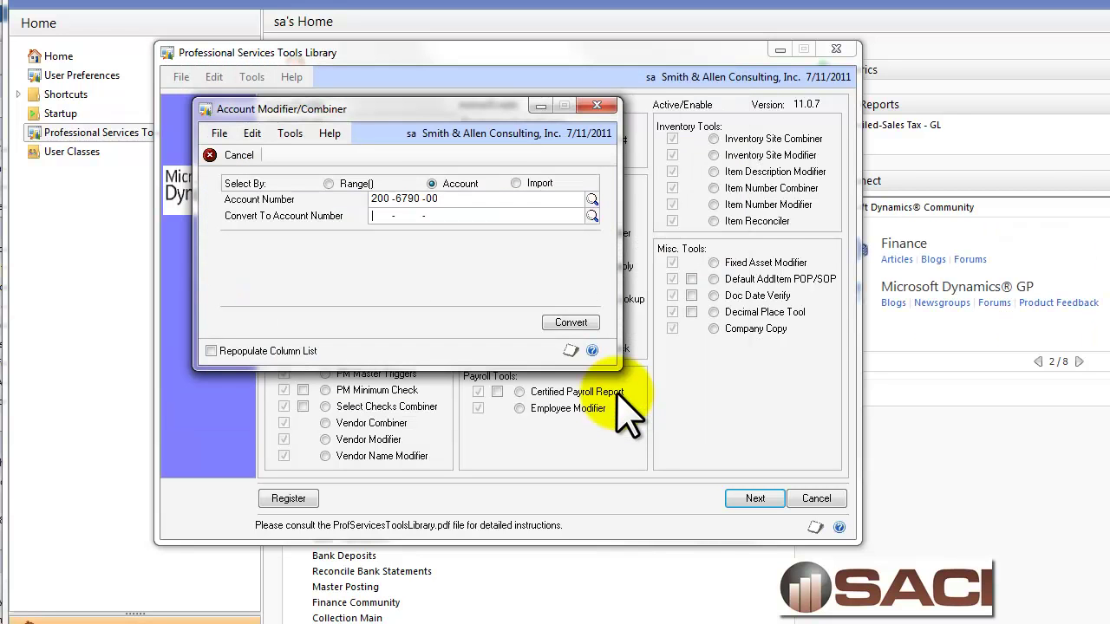
Enter 100-6790-00 as the Convert To Account Number.
text(100 -6790 -00)
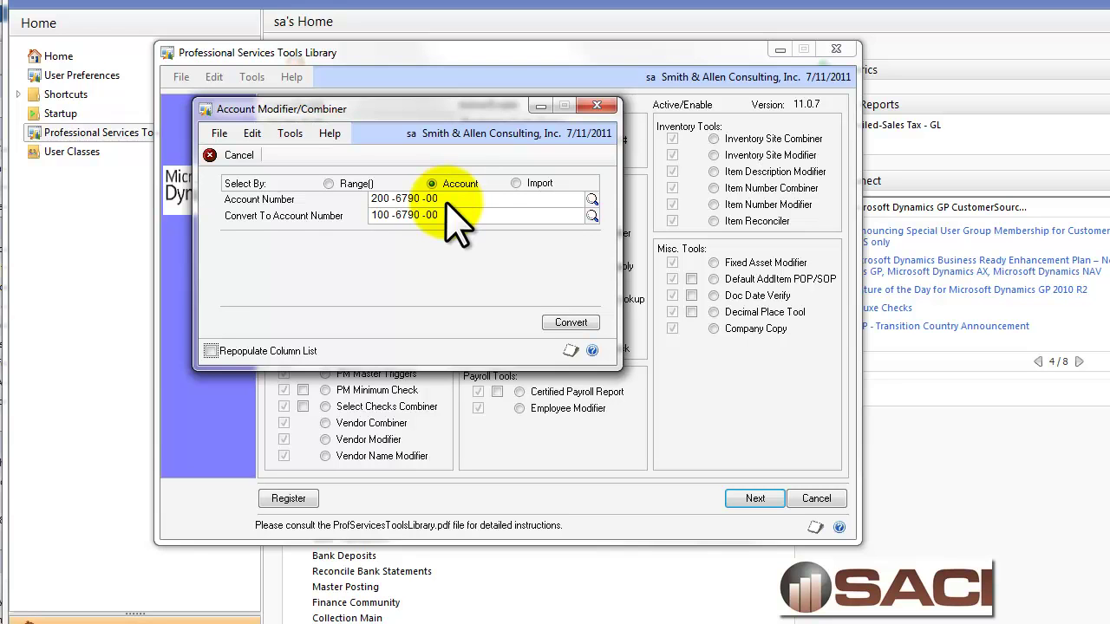
Convert 200-6790-00 into 100-6790-00, continuing past the backup and intercompany warnings.
click(570, 324)
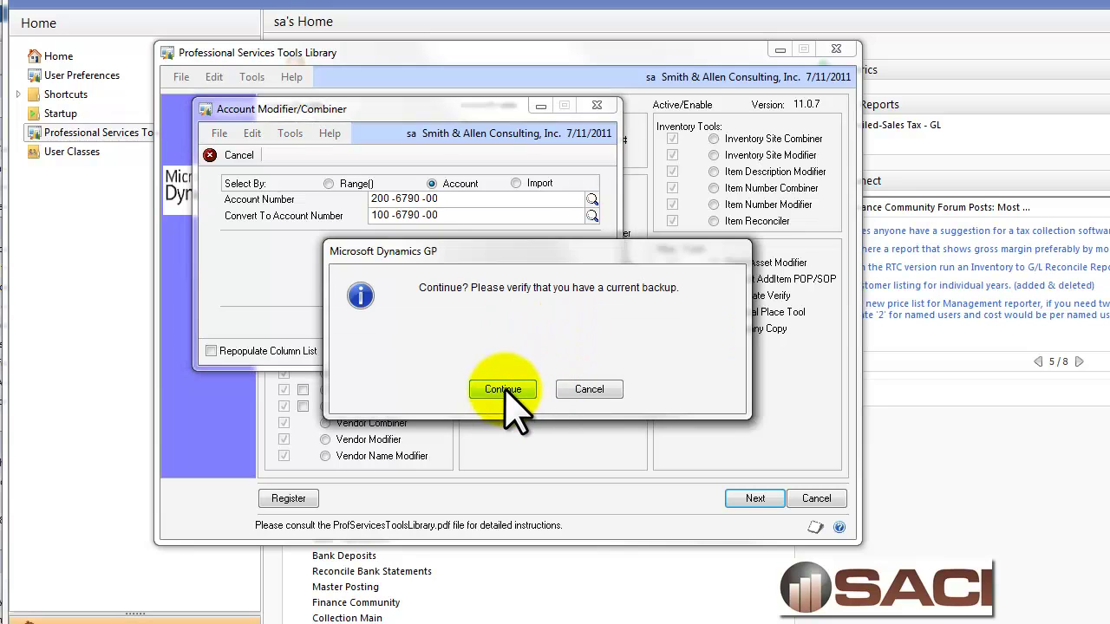
click(446, 391)
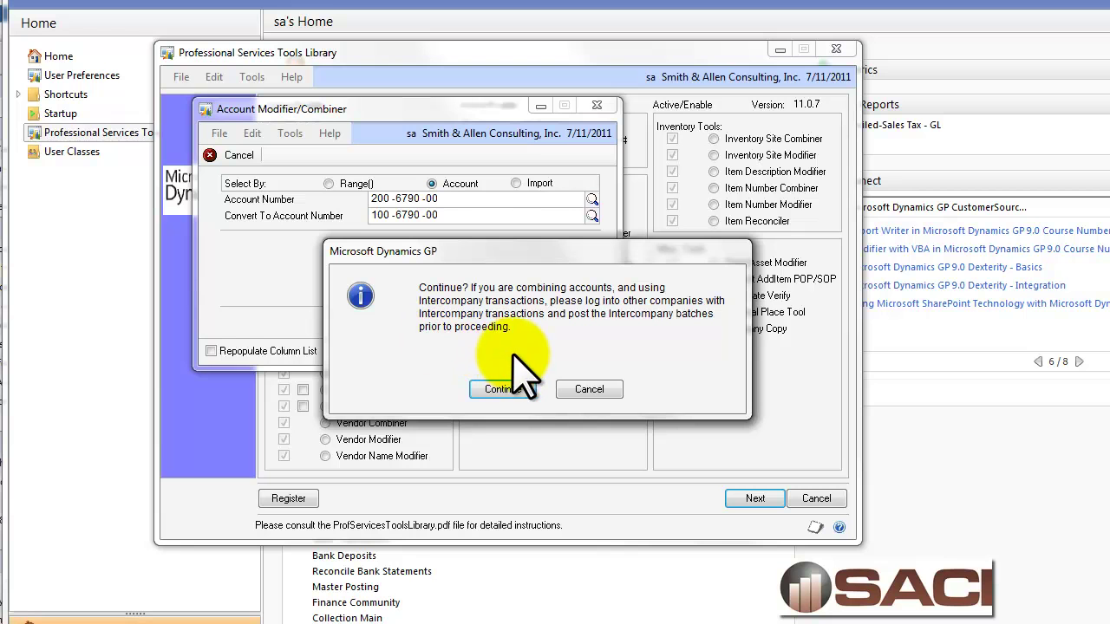
click(506, 391)
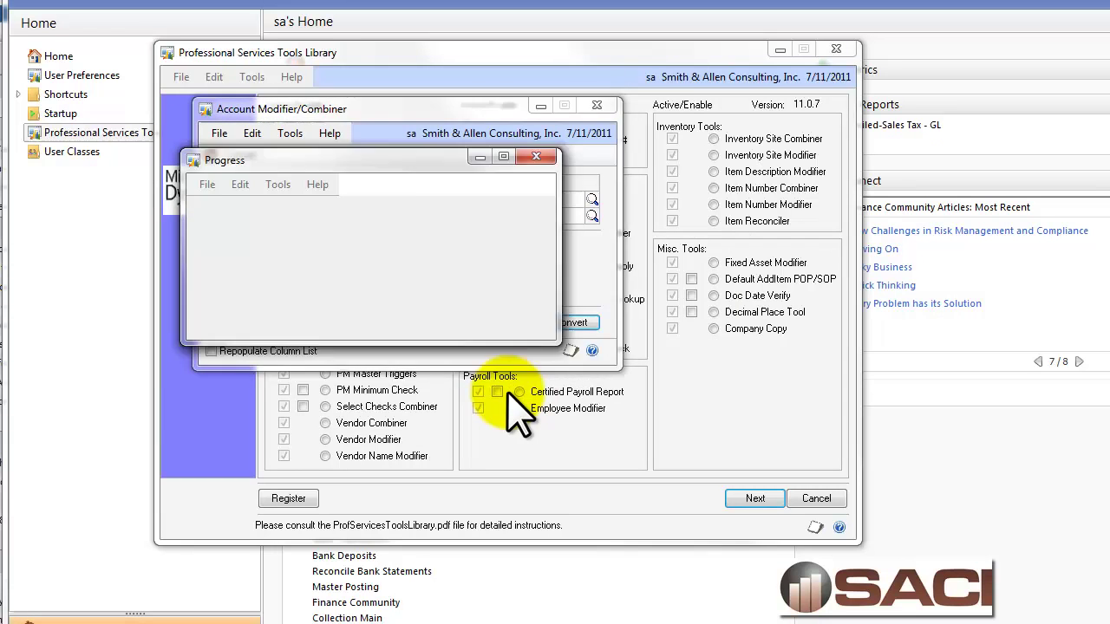
click(507, 392)
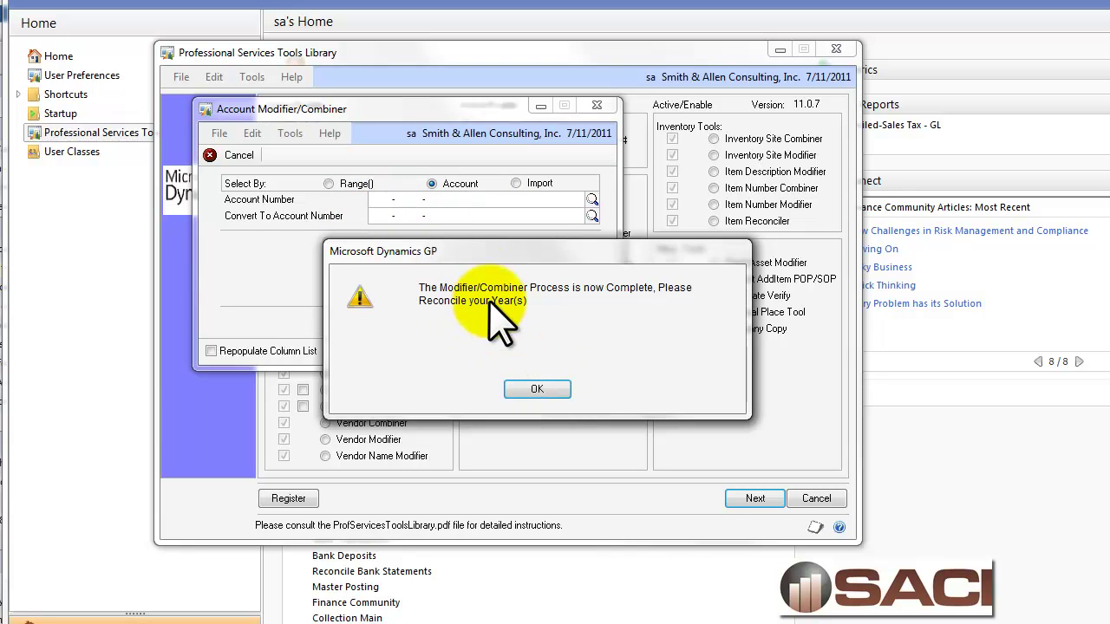
click(548, 389)
click(576, 322)
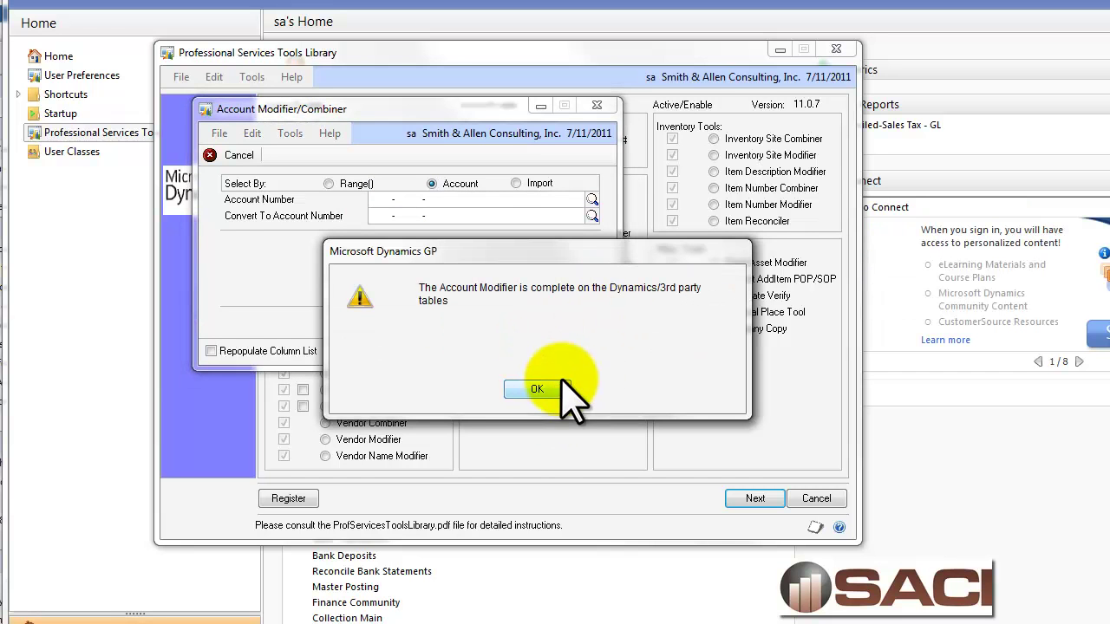
Dismiss the completion and reconcile-reminder messages and close the Account Modifier/Combiner.
click(537, 390)
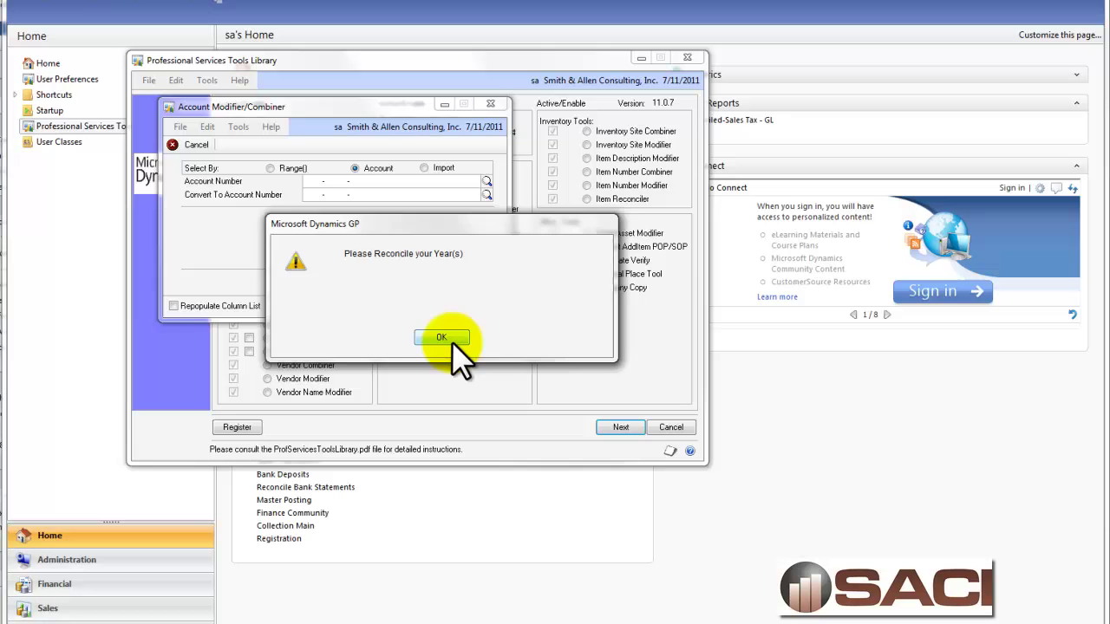
click(548, 394)
click(500, 105)
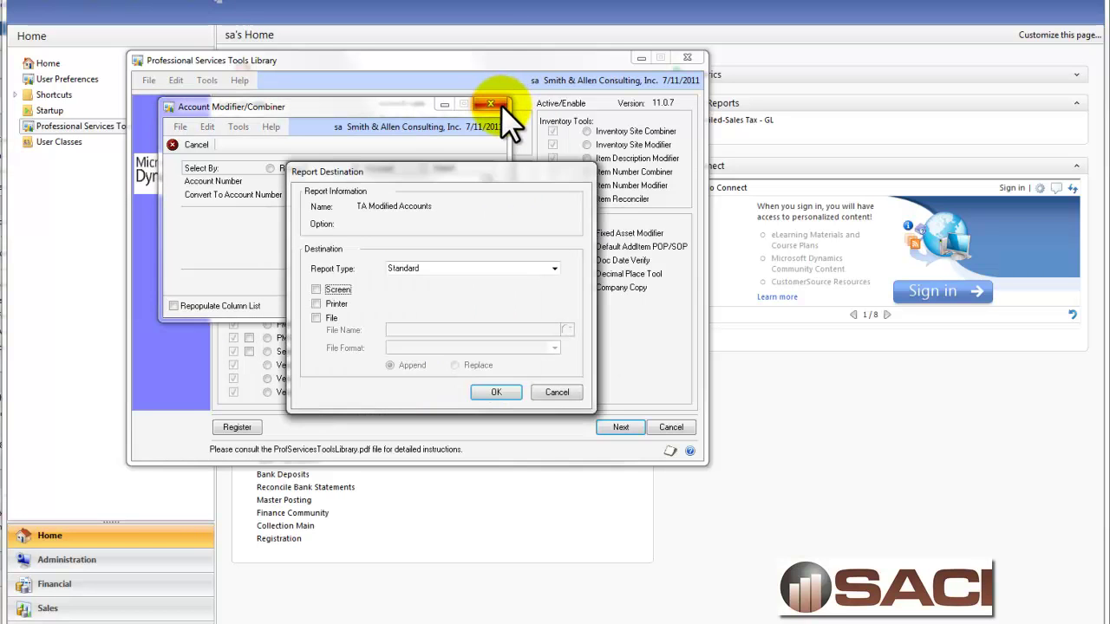
Review the converted-accounts report on screen, then close it and the Tools Library.
click(316, 290)
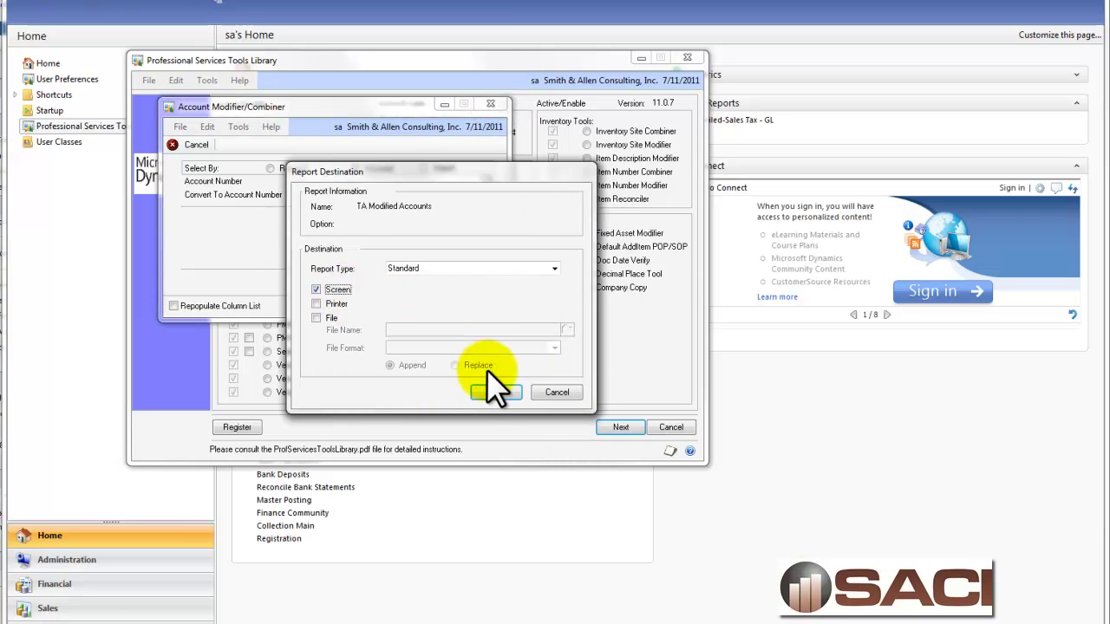
click(488, 391)
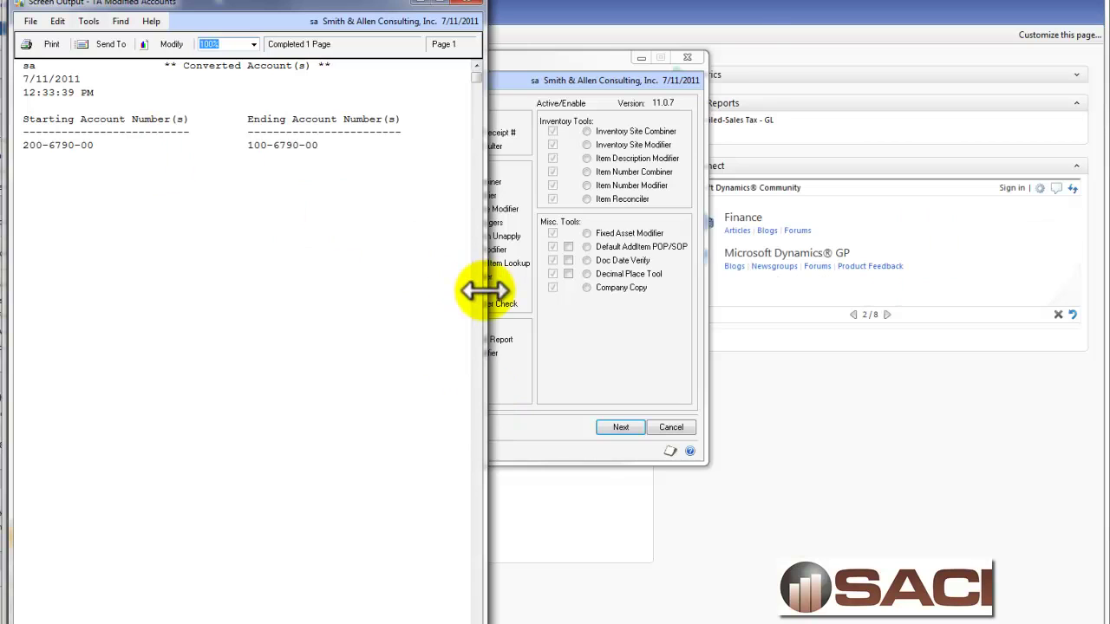
drag(483, 292, 846, 312)
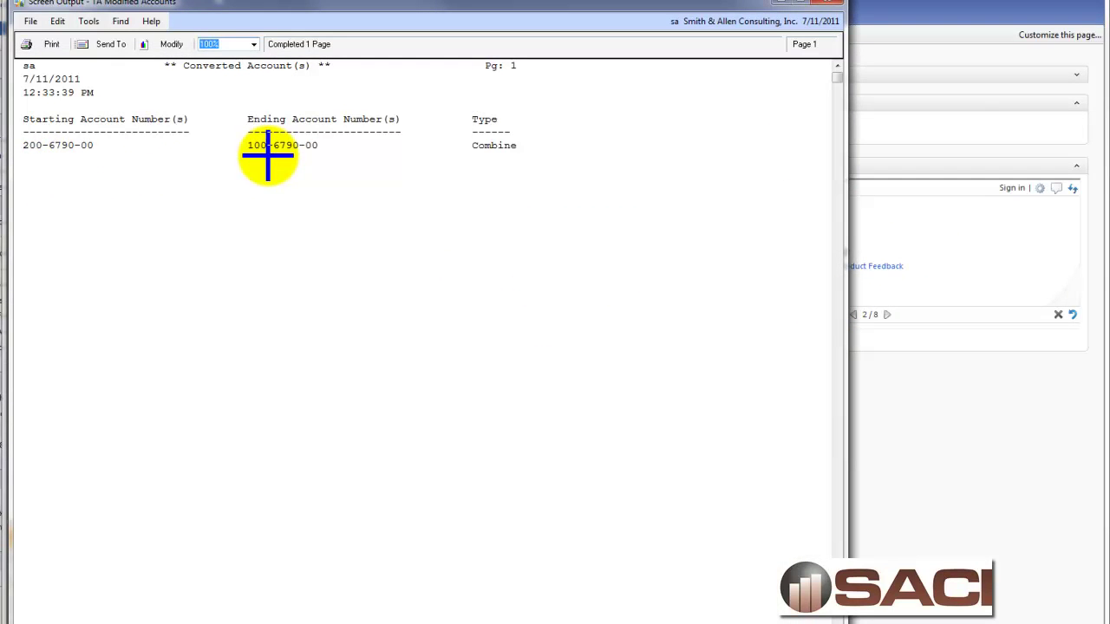
click(830, 2)
click(690, 59)
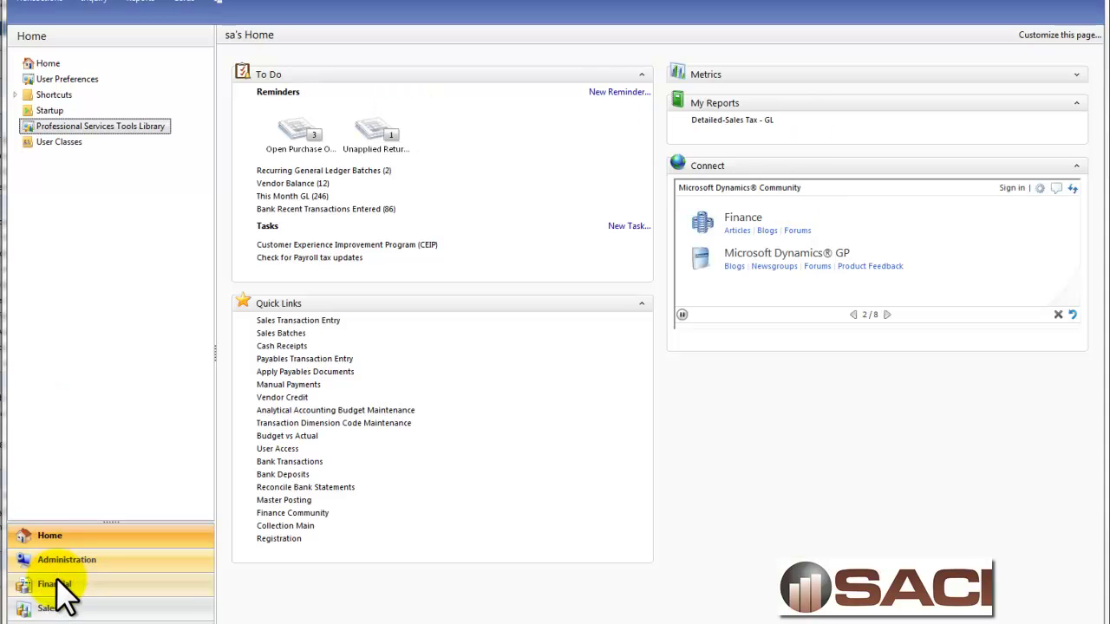
In Account Maintenance, find accounts described 'website' to confirm only 100-6790-00 remains.
click(143, 588)
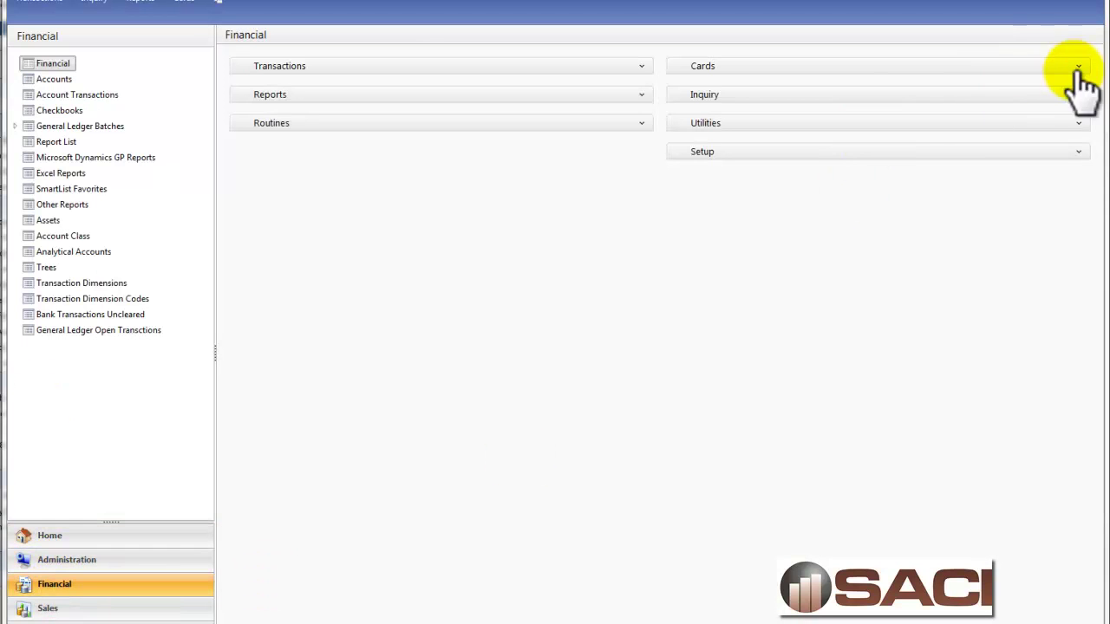
click(1080, 69)
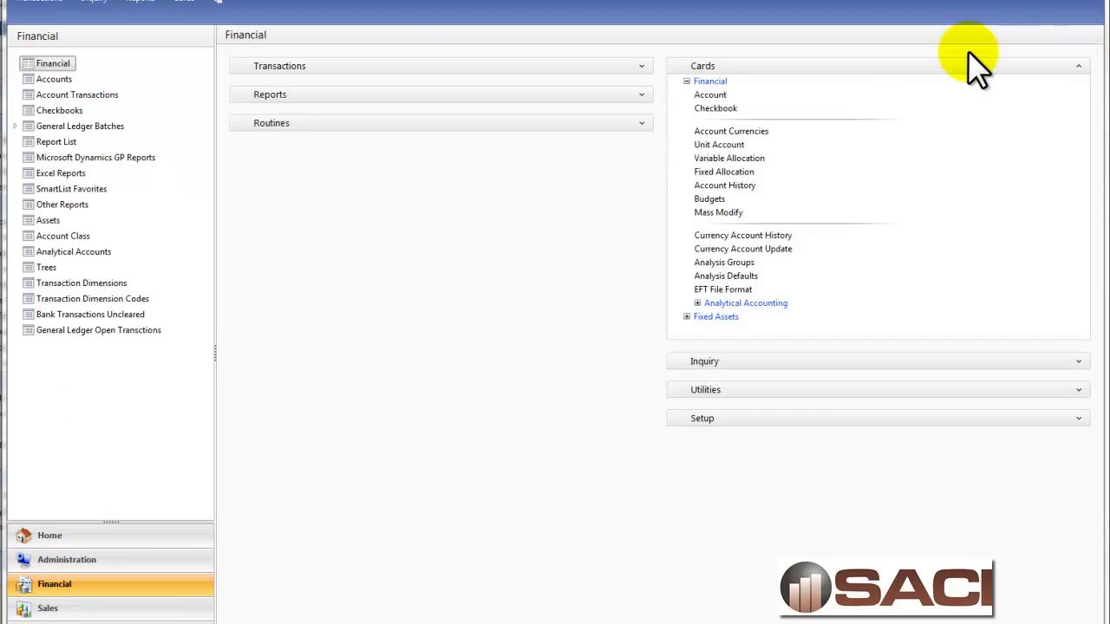
click(710, 94)
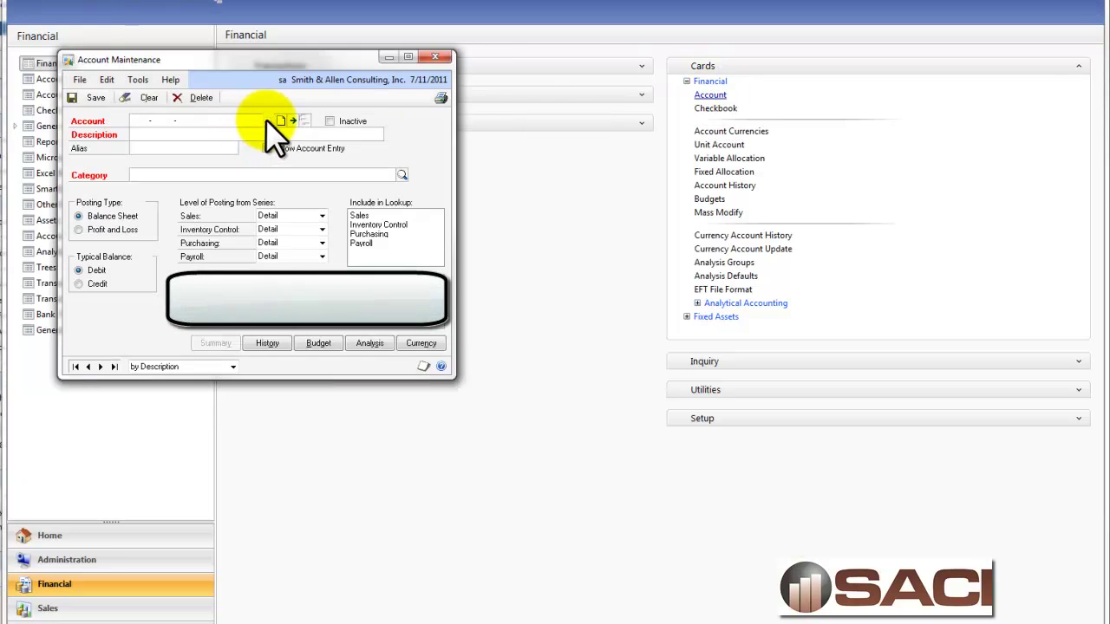
click(268, 121)
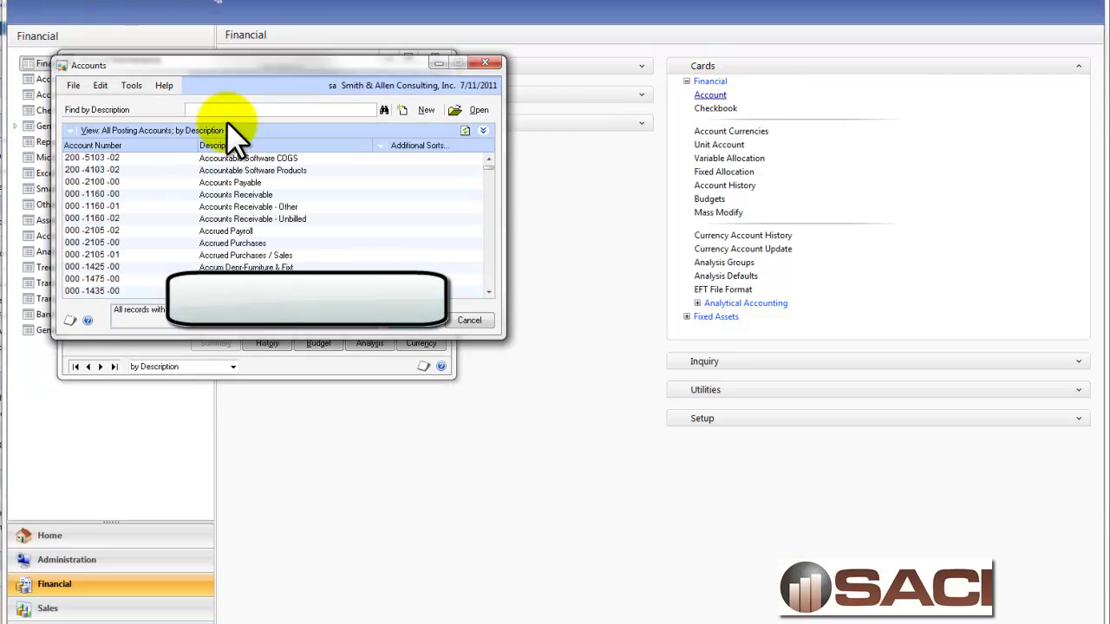
text(website)
key(Return)
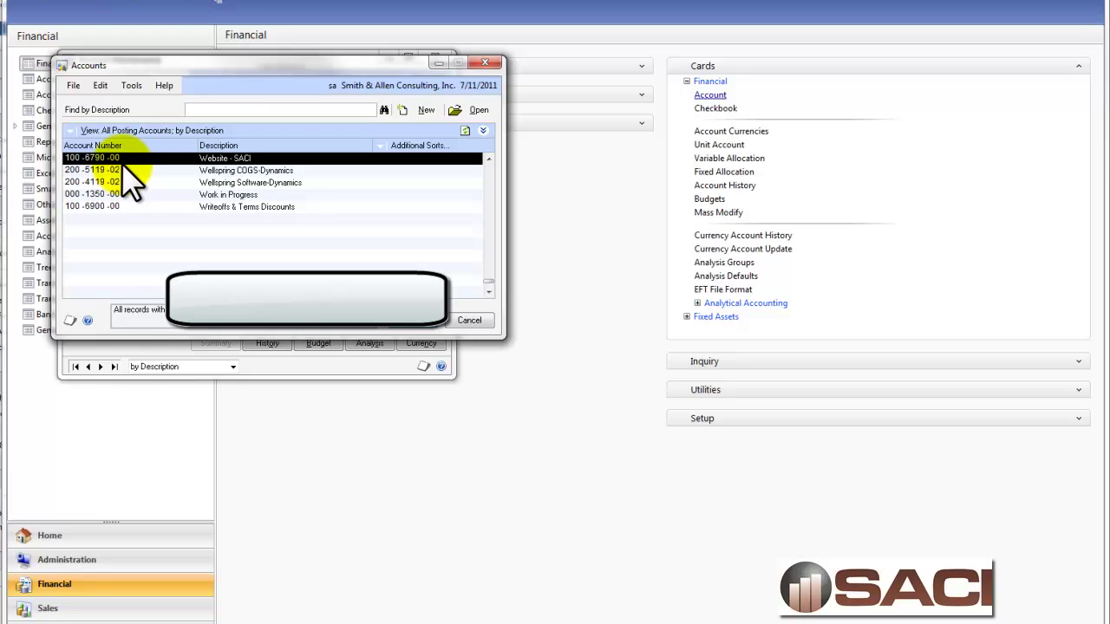
Close the account lookup and Account Maintenance windows and collapse the Cards links.
click(485, 63)
click(442, 55)
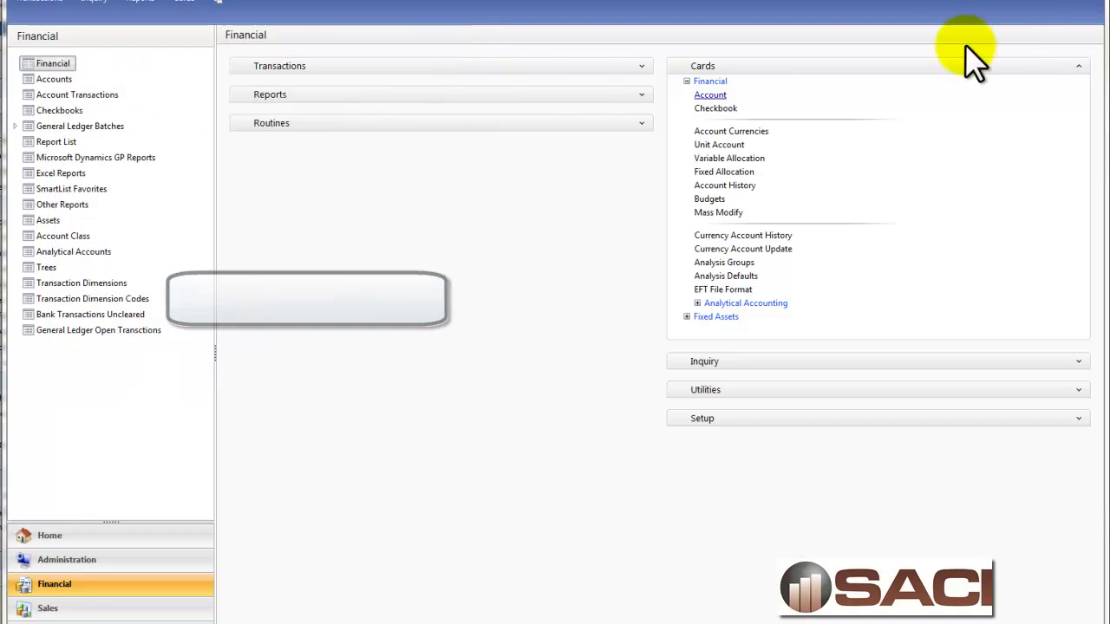
click(1089, 68)
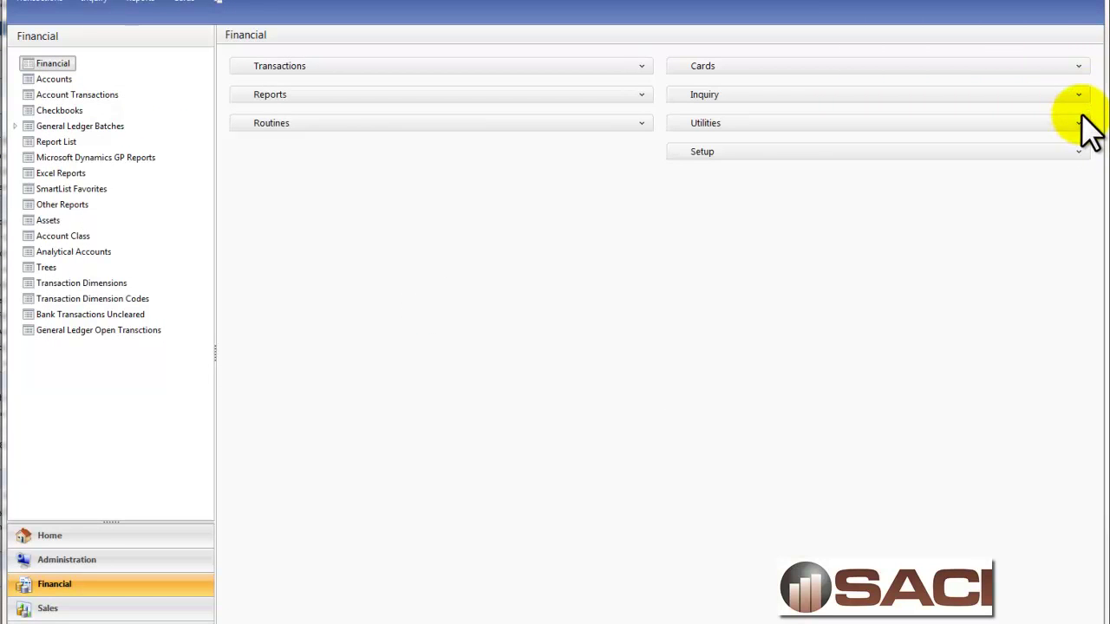
Check General Ledger Setup keeps account, transaction and budget history, then close it.
click(1081, 153)
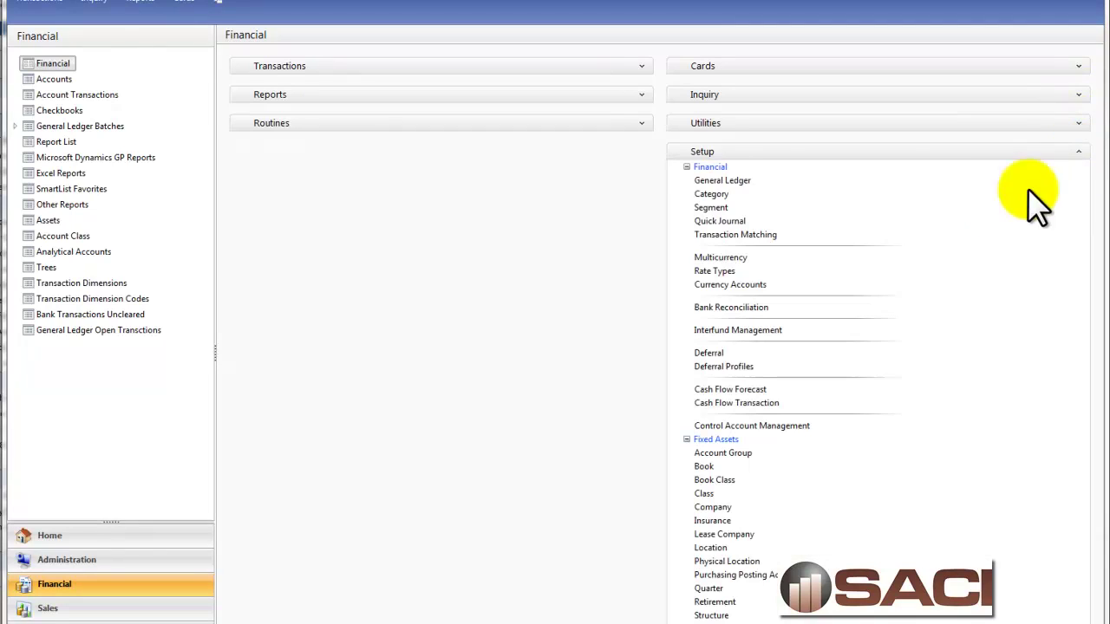
click(731, 184)
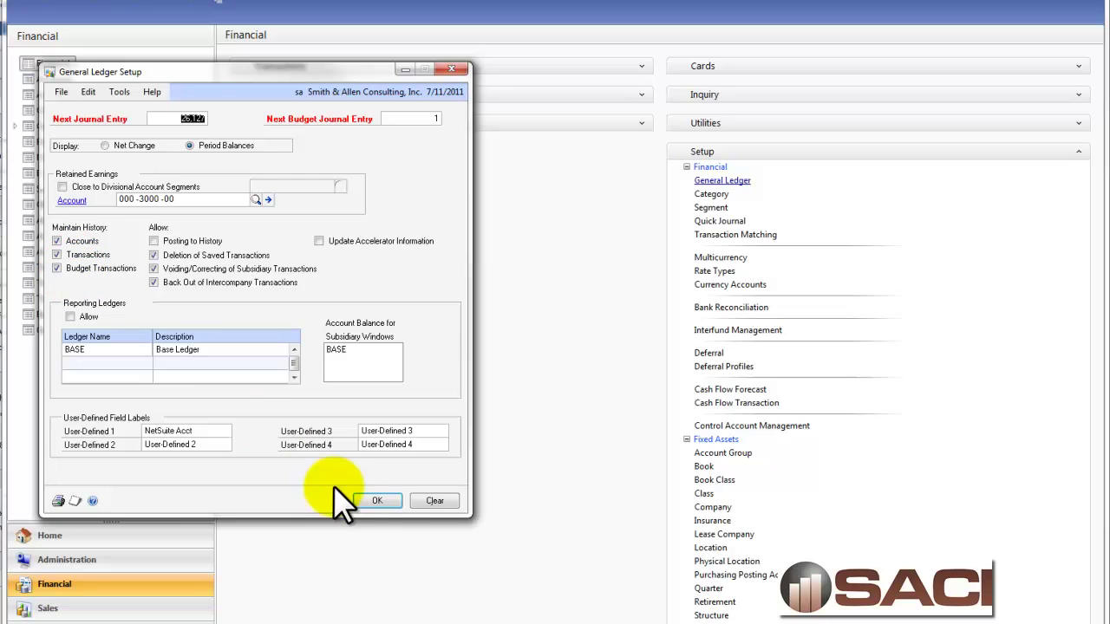
click(378, 502)
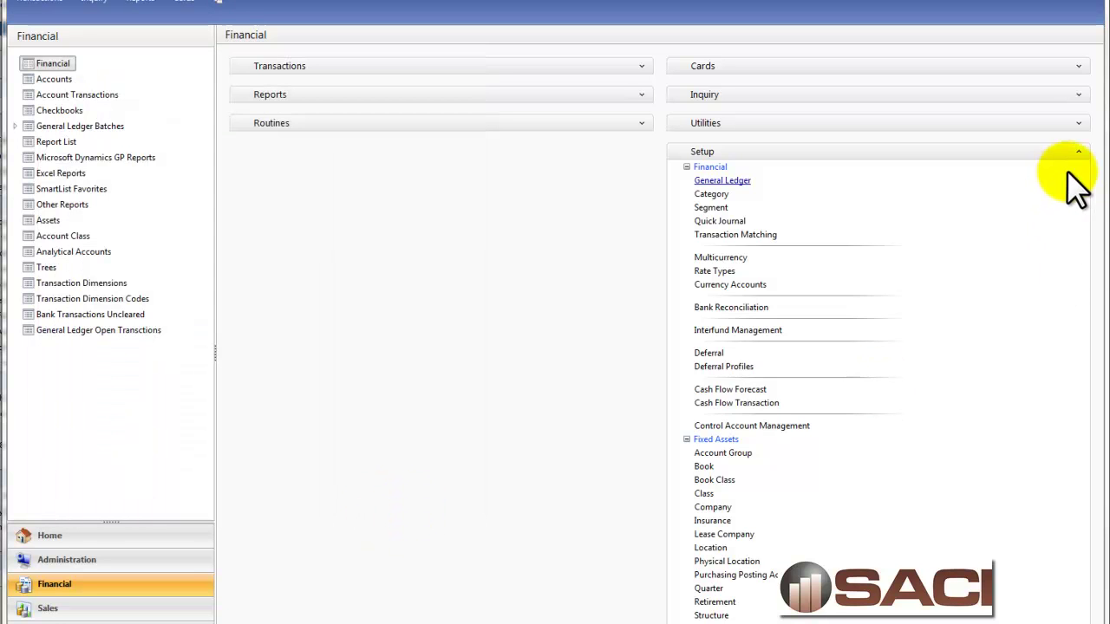
click(1079, 152)
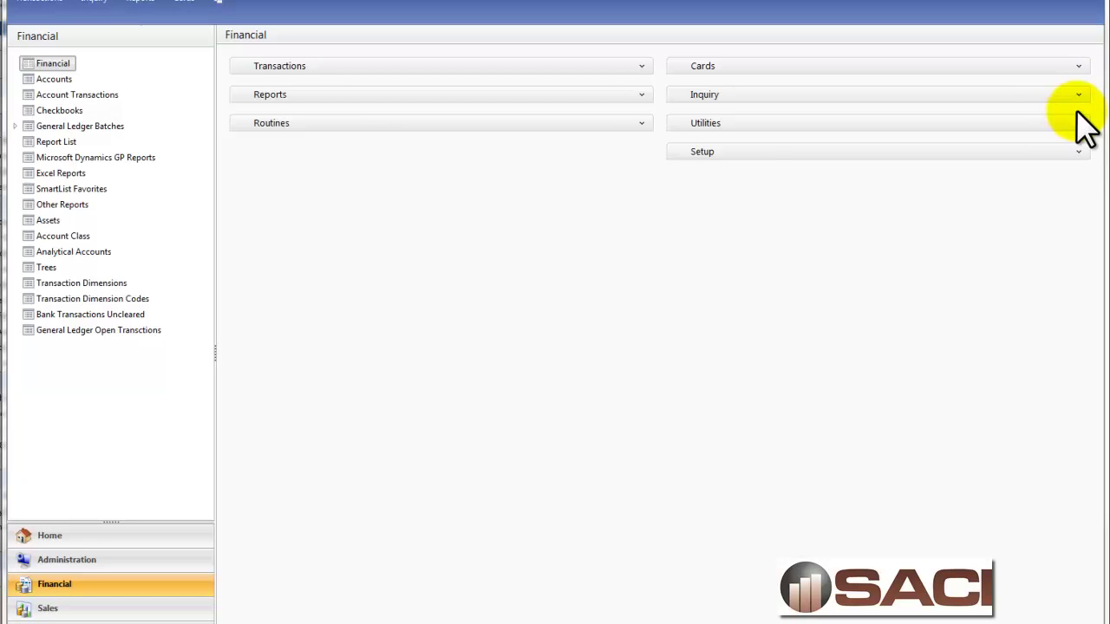
Reconcile financial information by year for open year 2011.
click(1079, 123)
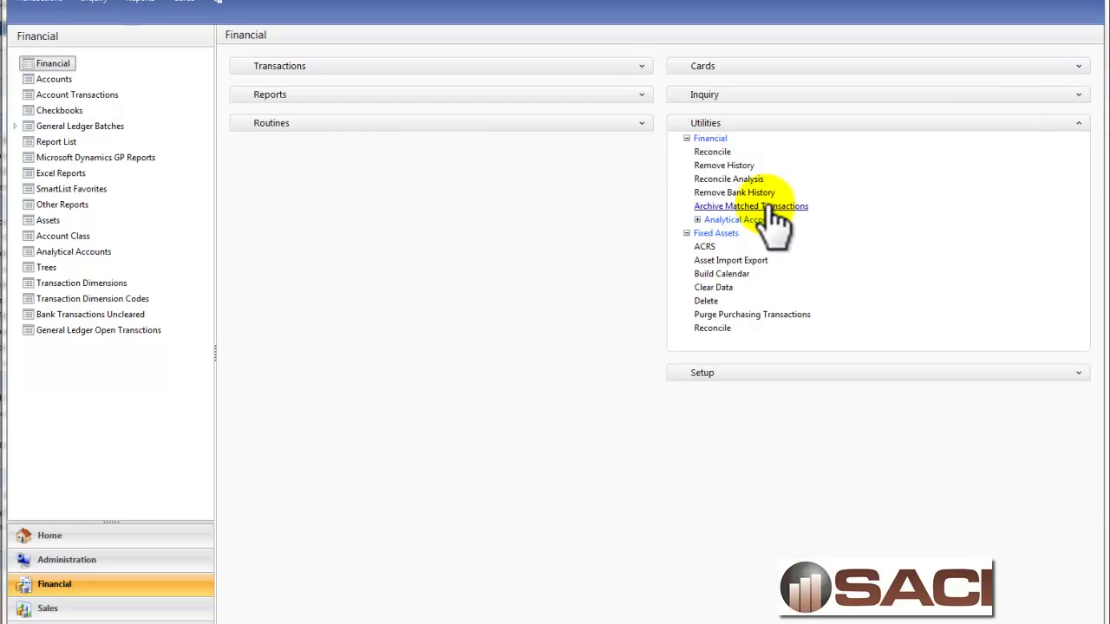
click(715, 154)
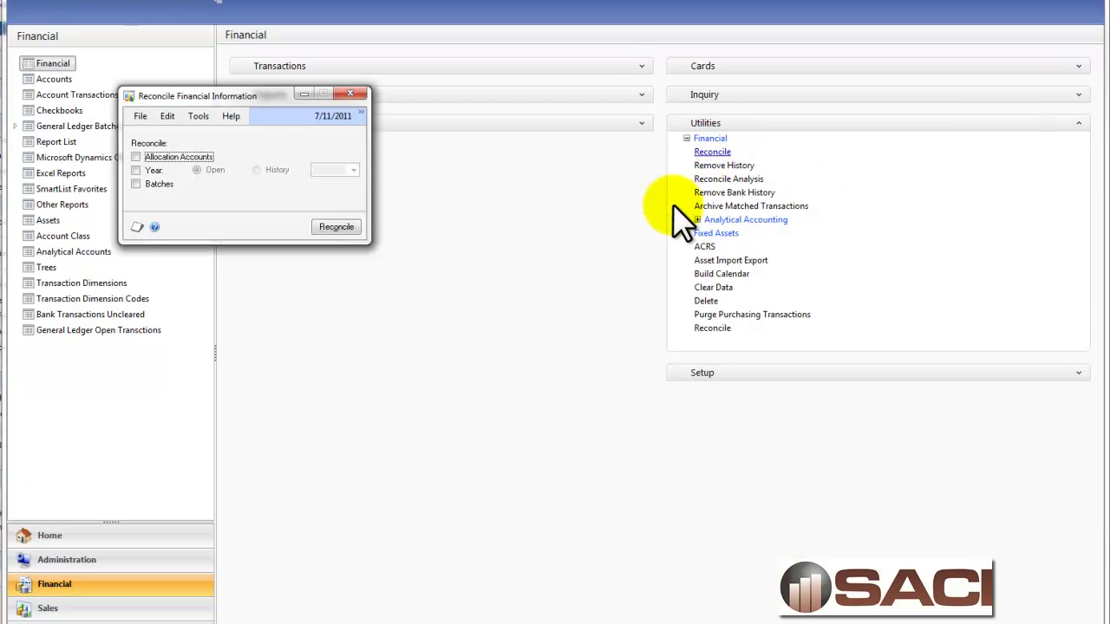
click(136, 171)
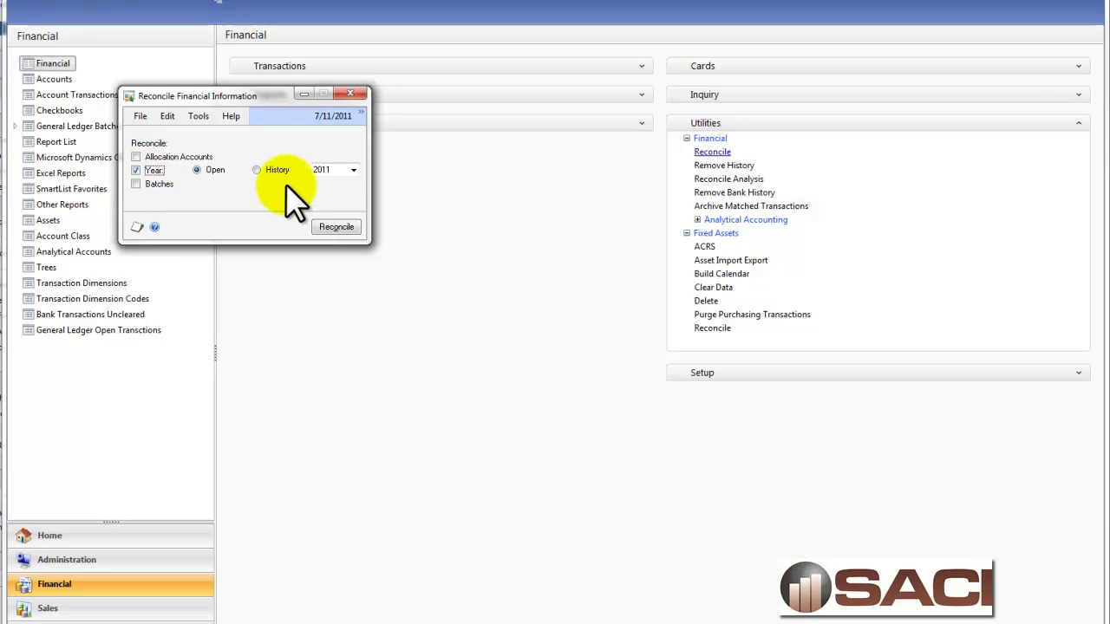
click(347, 172)
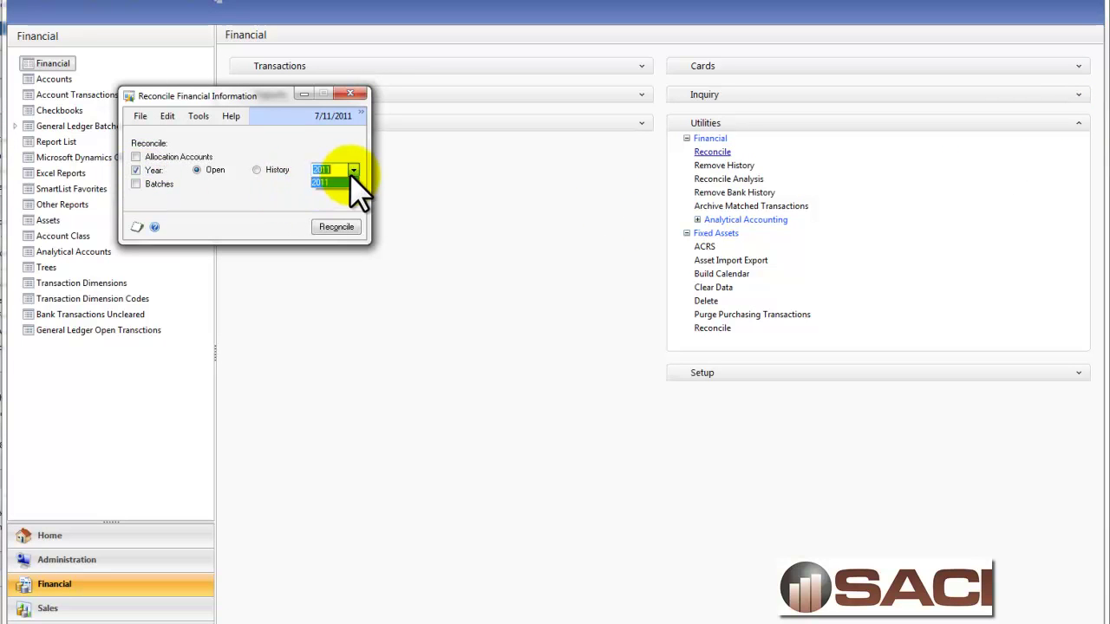
click(347, 228)
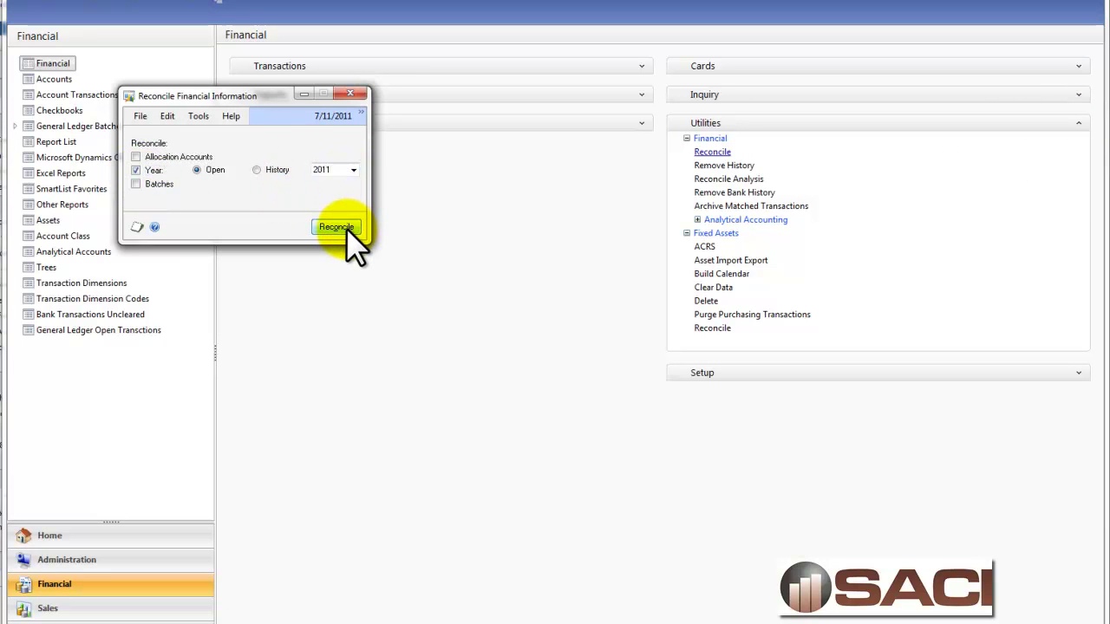
Reconcile historical year 2010 and confirm the prompt.
click(257, 170)
click(353, 170)
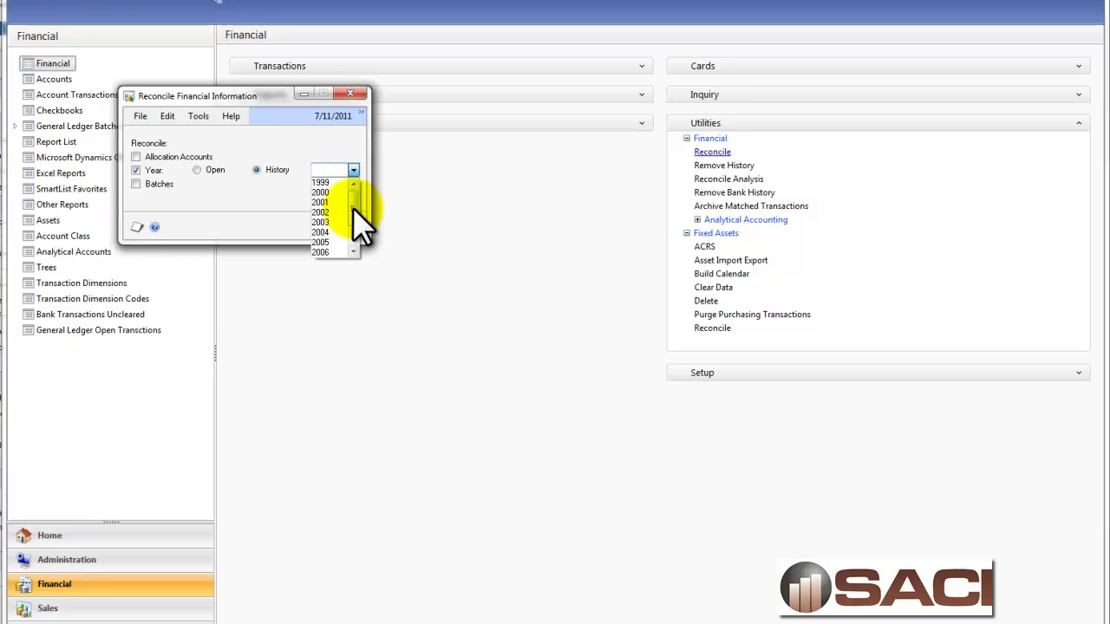
scroll(356, 248, down, 4)
click(314, 251)
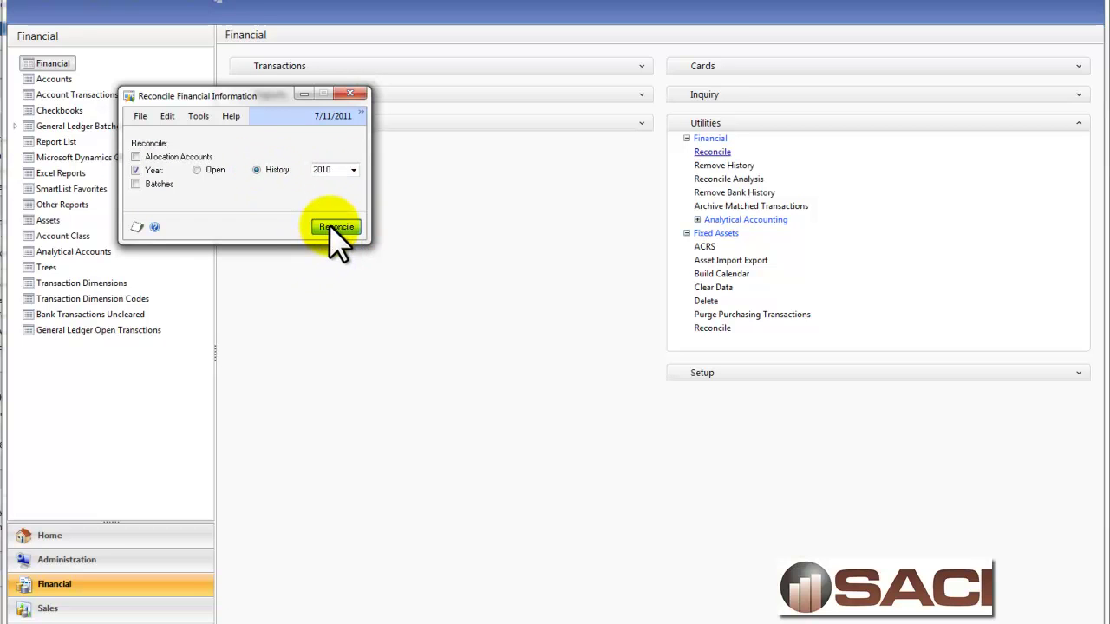
click(334, 227)
click(424, 343)
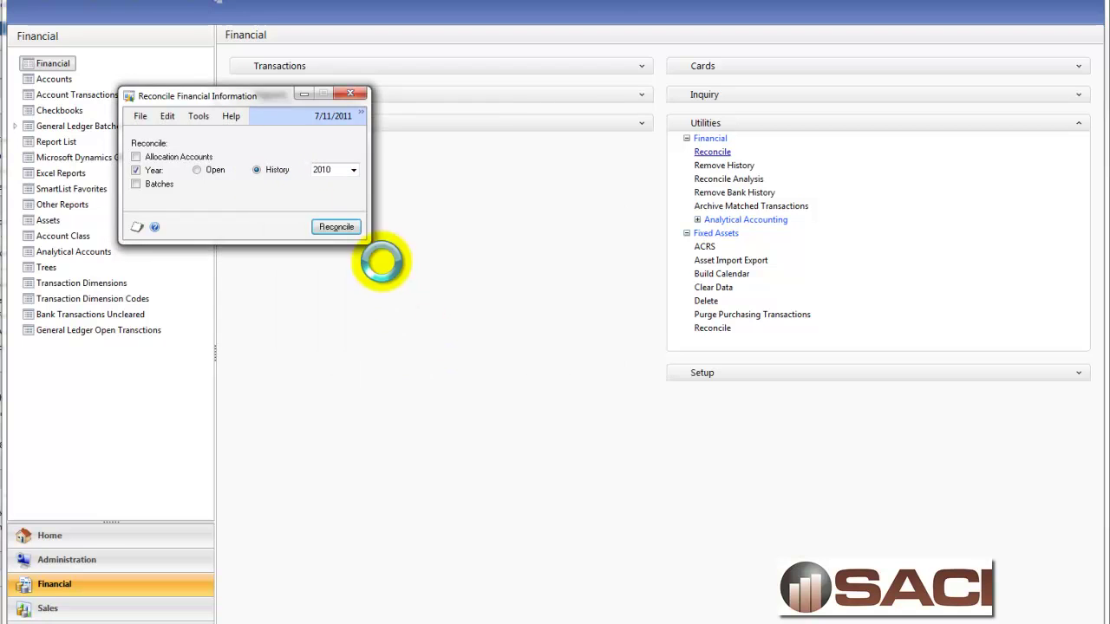
click(353, 170)
Reconcile historical years 2009 and 2008, confirming each.
click(319, 229)
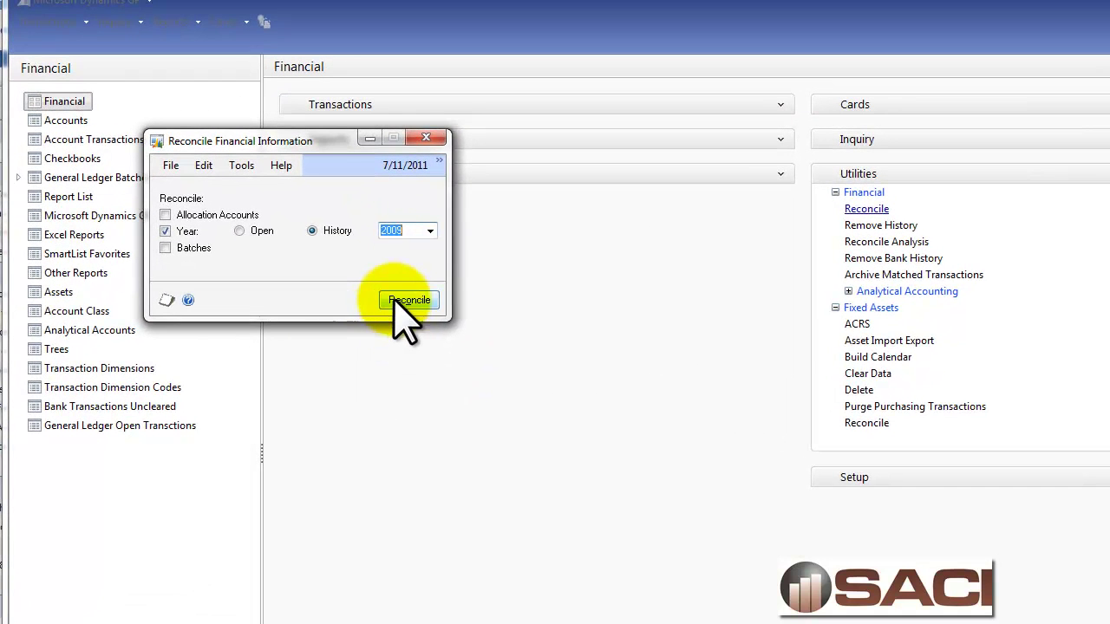
click(400, 300)
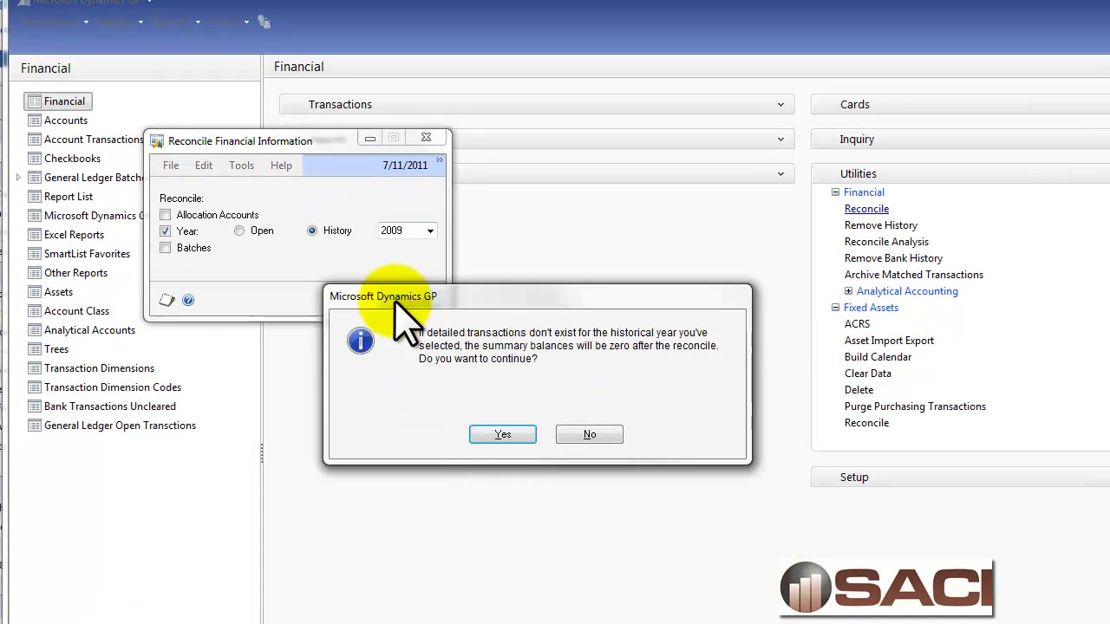
click(503, 433)
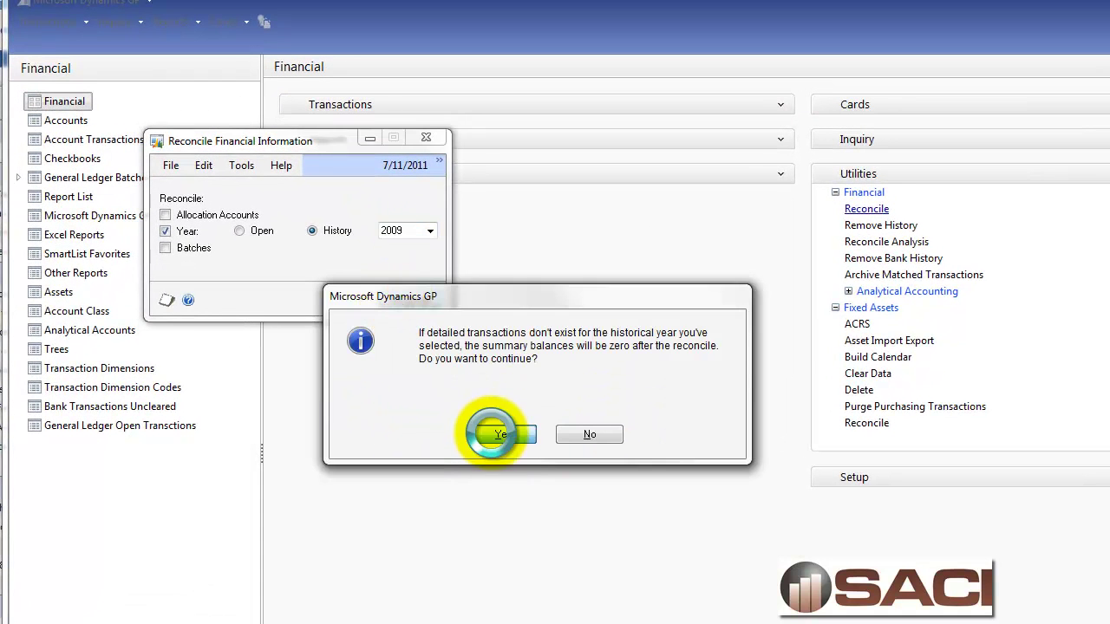
click(429, 231)
click(394, 307)
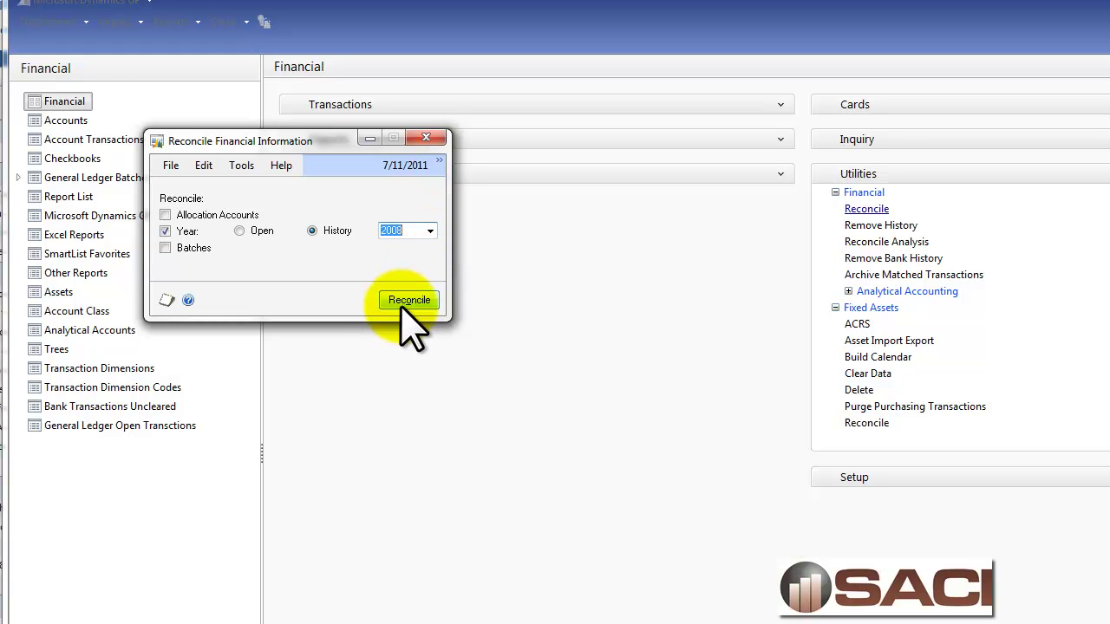
click(408, 300)
click(438, 434)
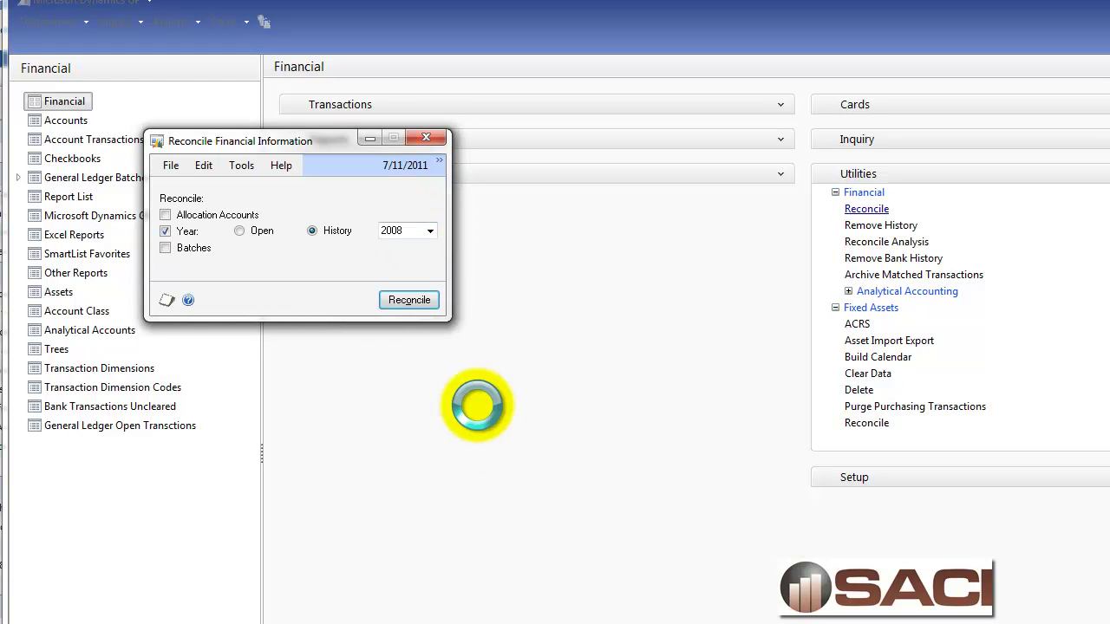
Reconcile historical years 2007, 2006 and 2005, confirming each.
click(429, 231)
click(400, 294)
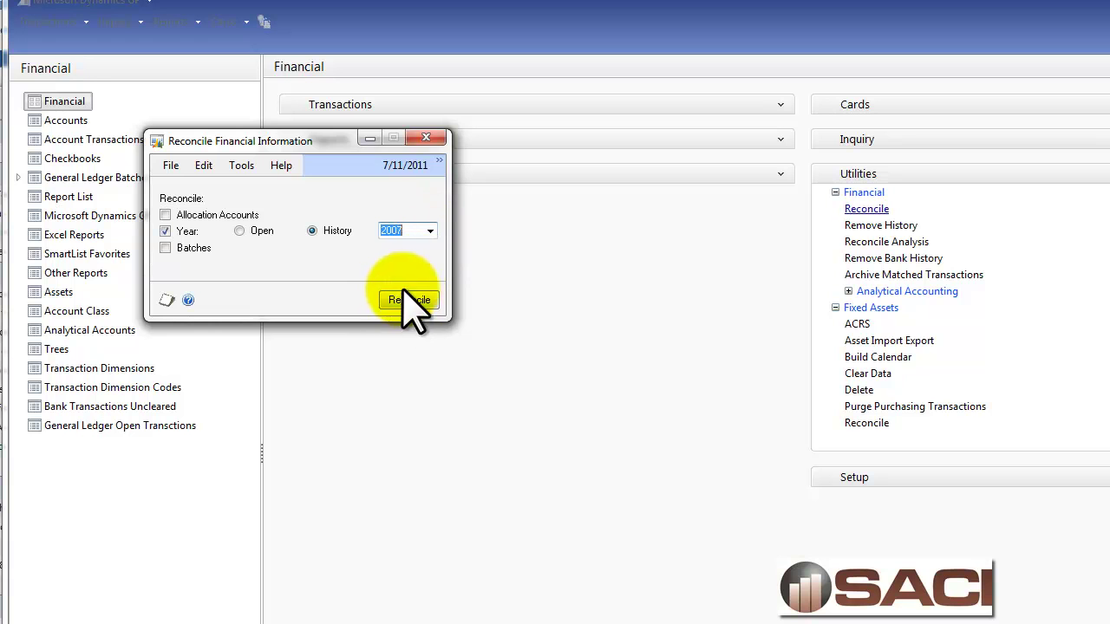
click(409, 301)
click(503, 434)
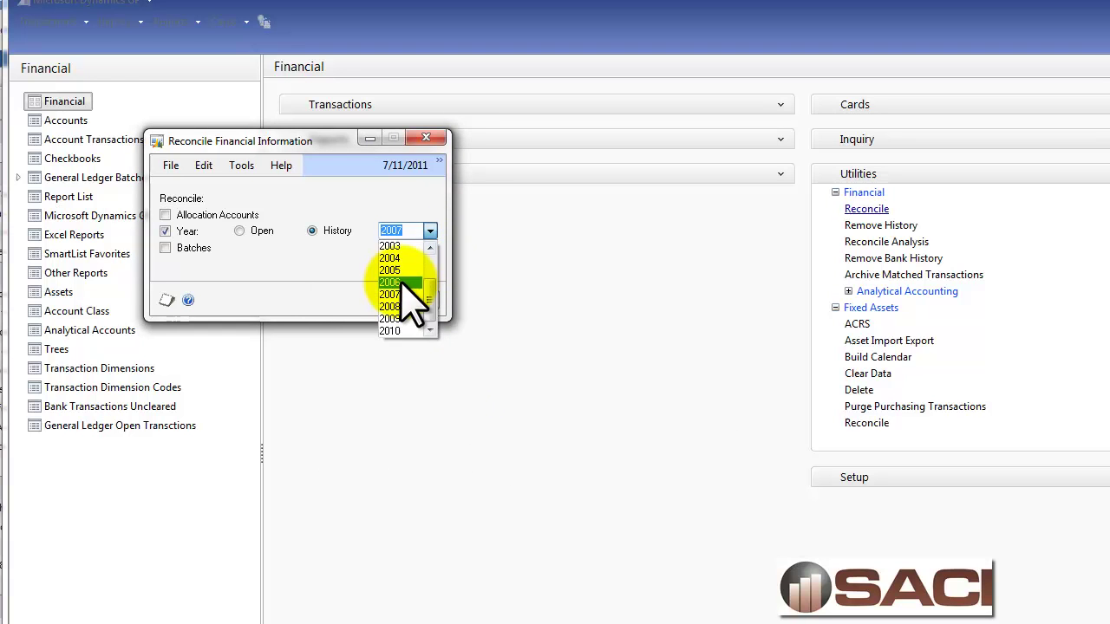
click(408, 301)
click(506, 433)
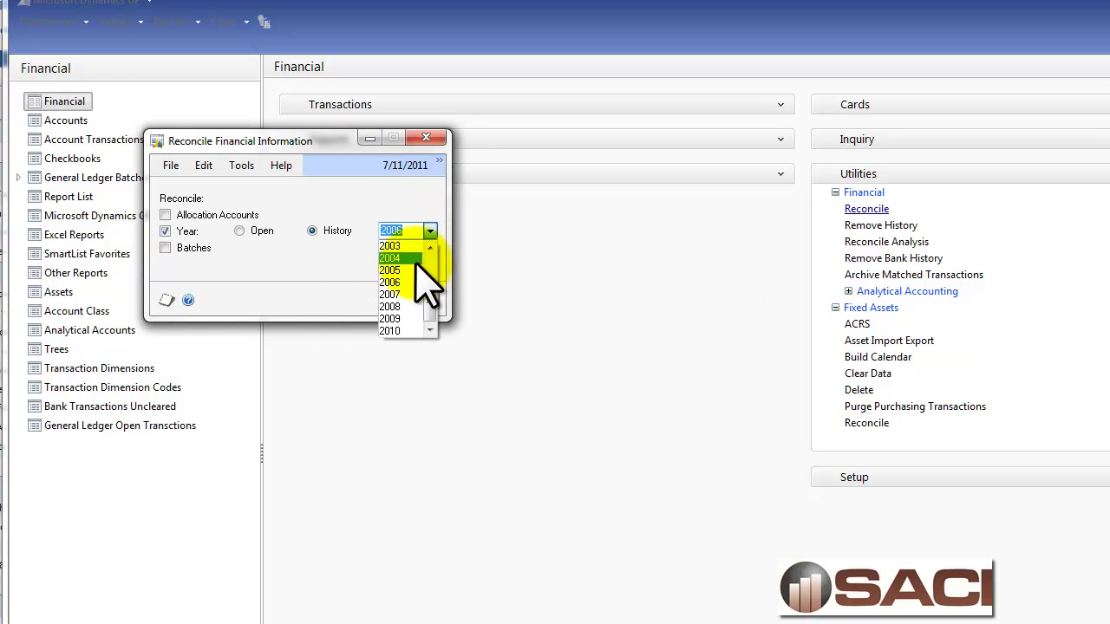
click(415, 301)
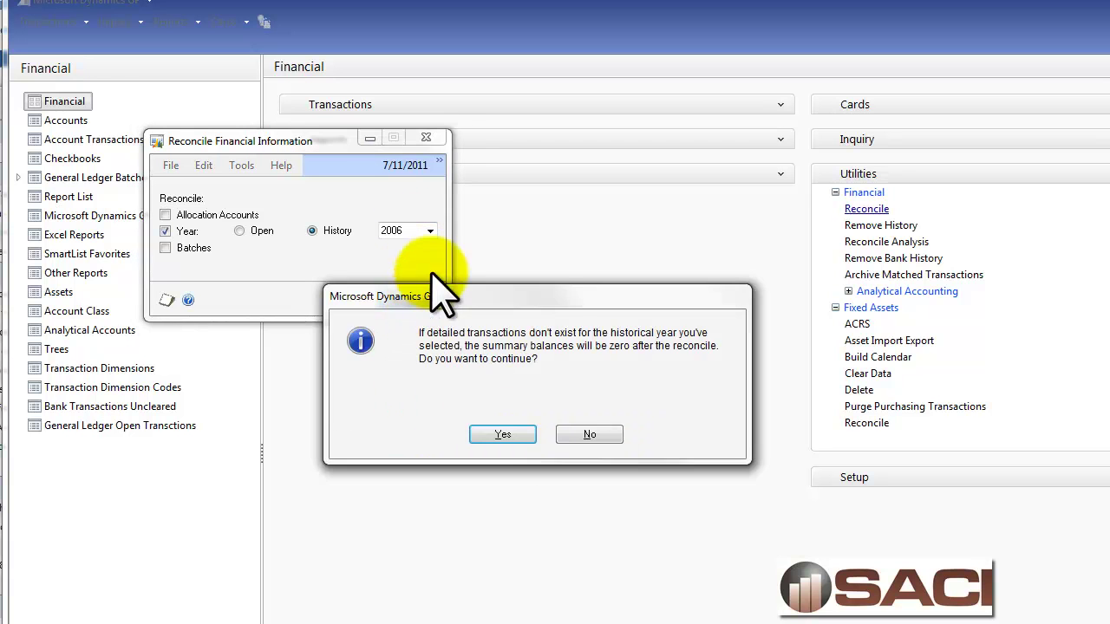
click(501, 437)
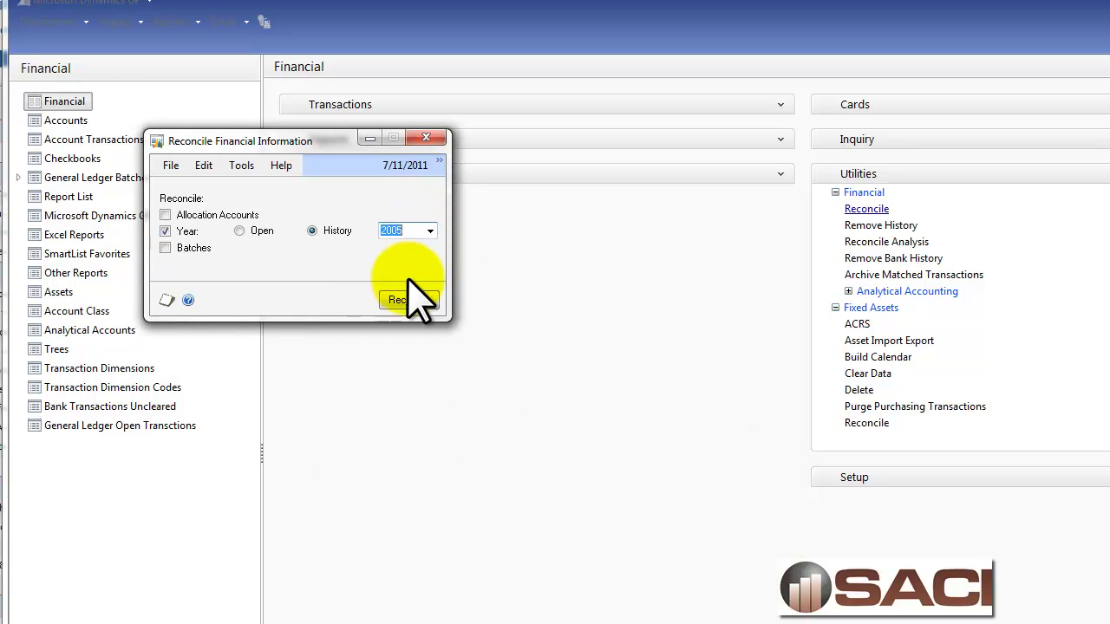
click(410, 295)
click(502, 438)
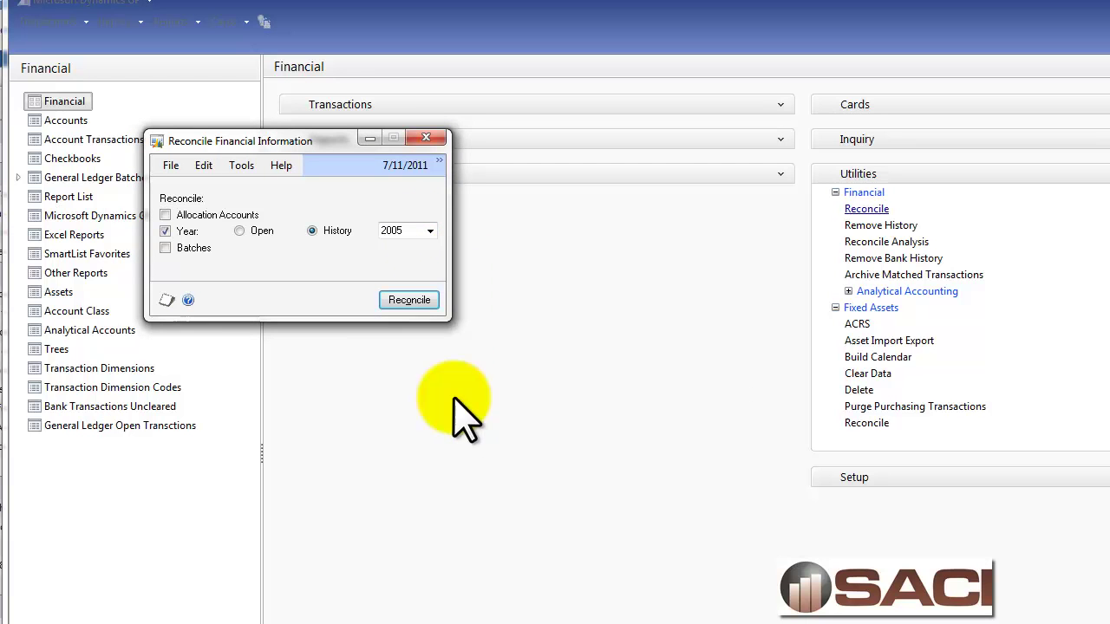